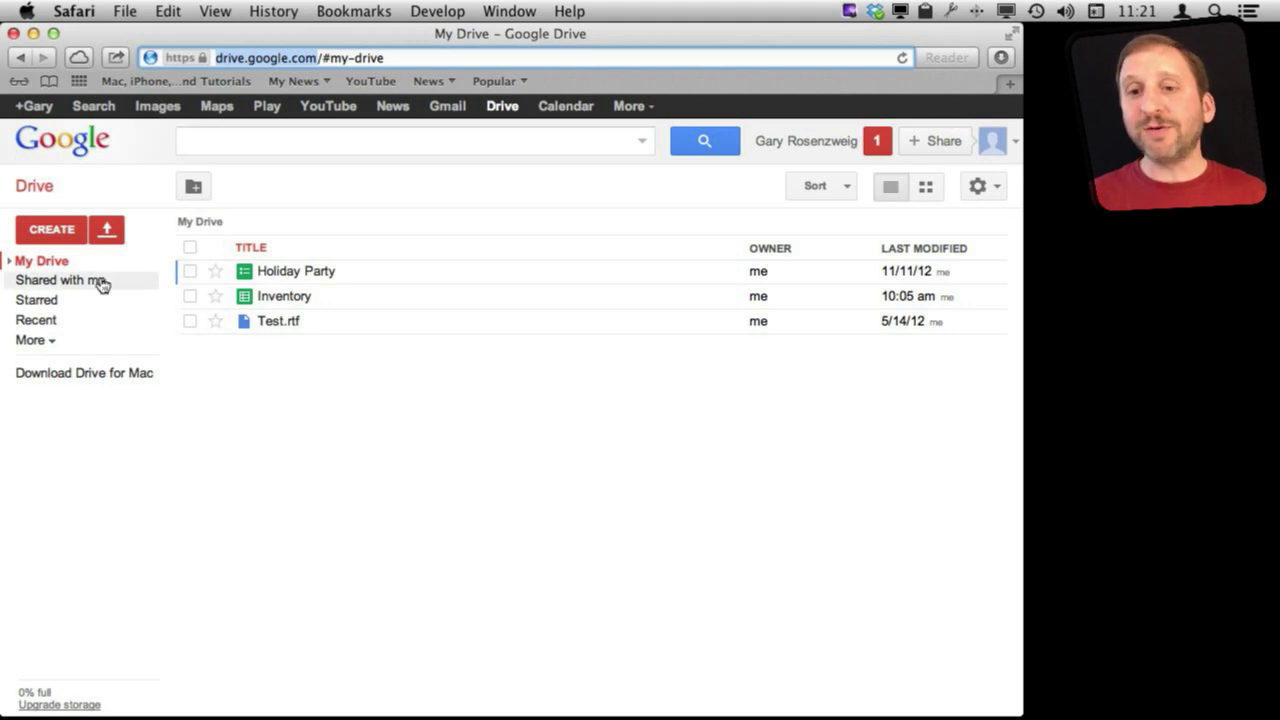
- Open Google Drive's Create menu to list the new file types
click(48, 231)
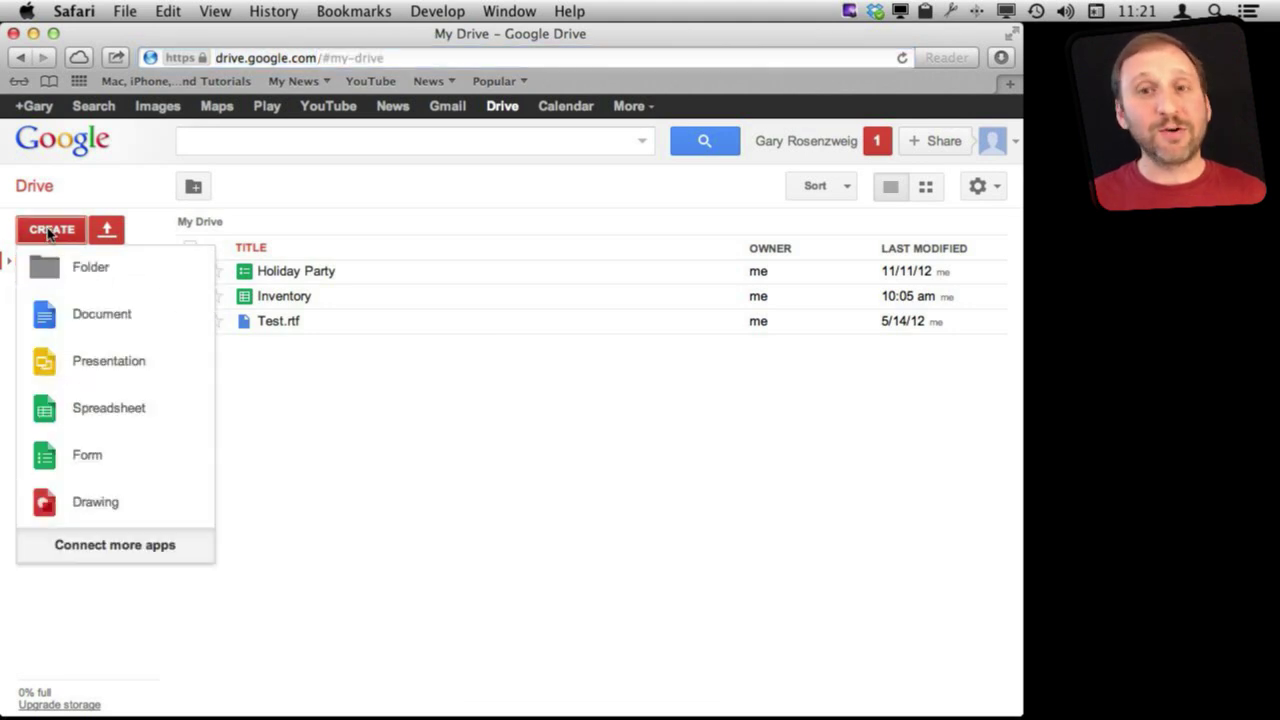
- Create a new blank spreadsheet and enter 5 in A1 and 6 in B1
click(97, 410)
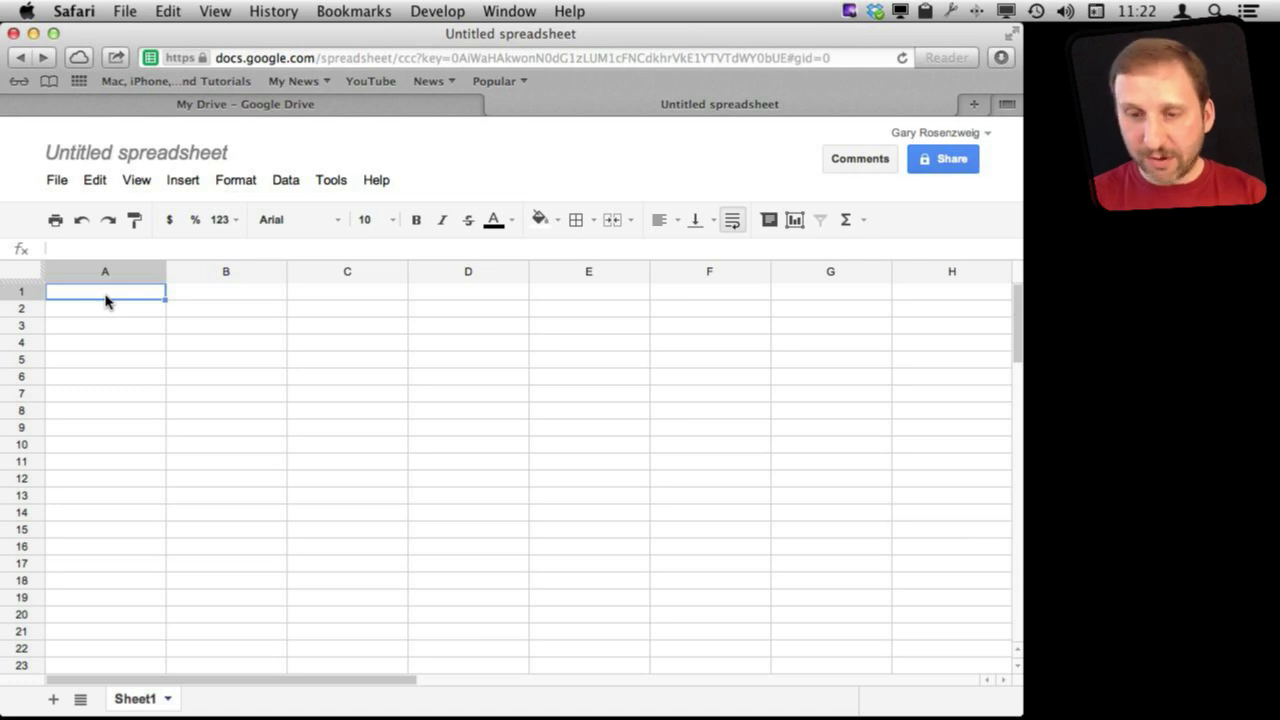
text(5)
key(Return)
click(226, 291)
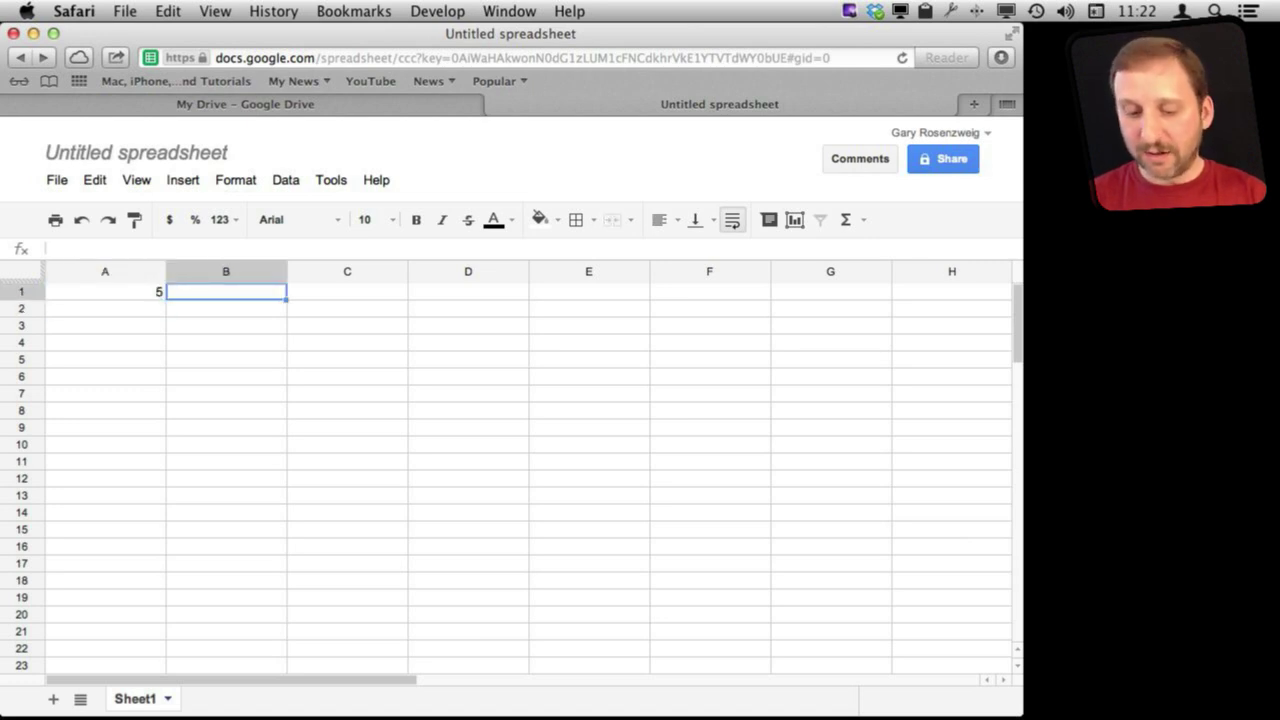
text(6)
key(Return)
click(226, 291)
- Put =A1+B1 in C1, then change B1 to 8 so the total reads 13
click(347, 291)
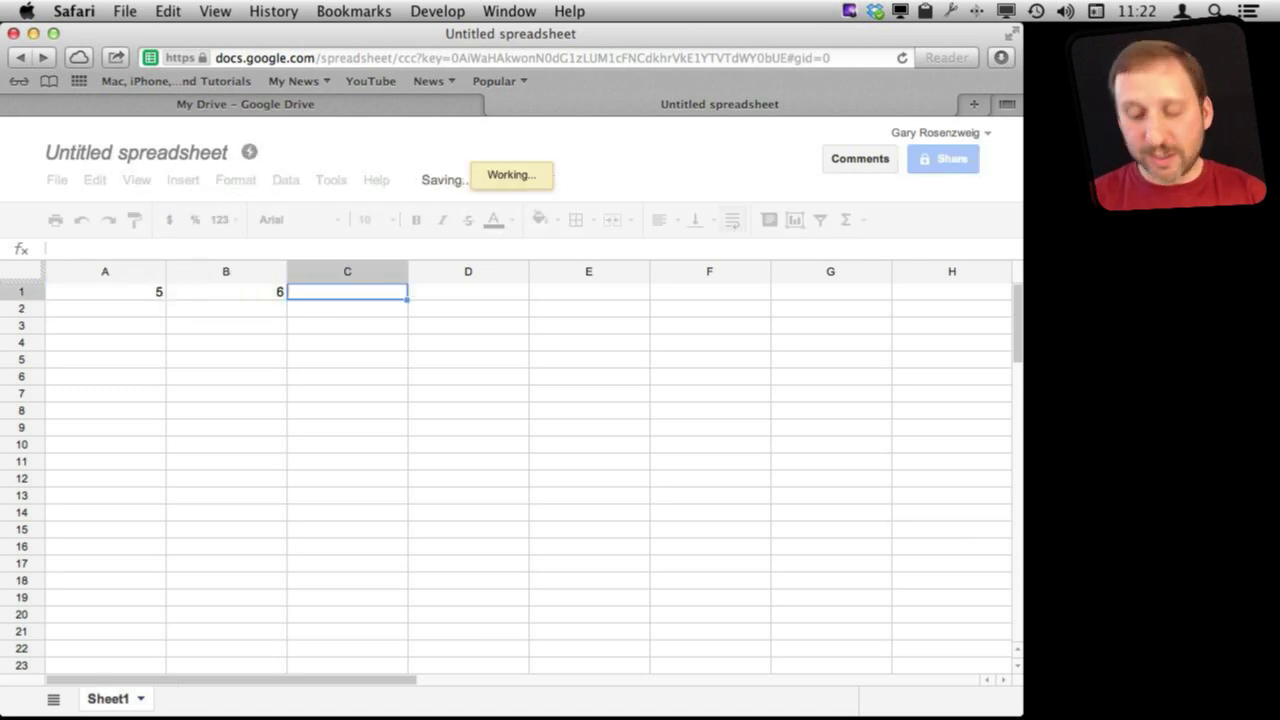
text(=)
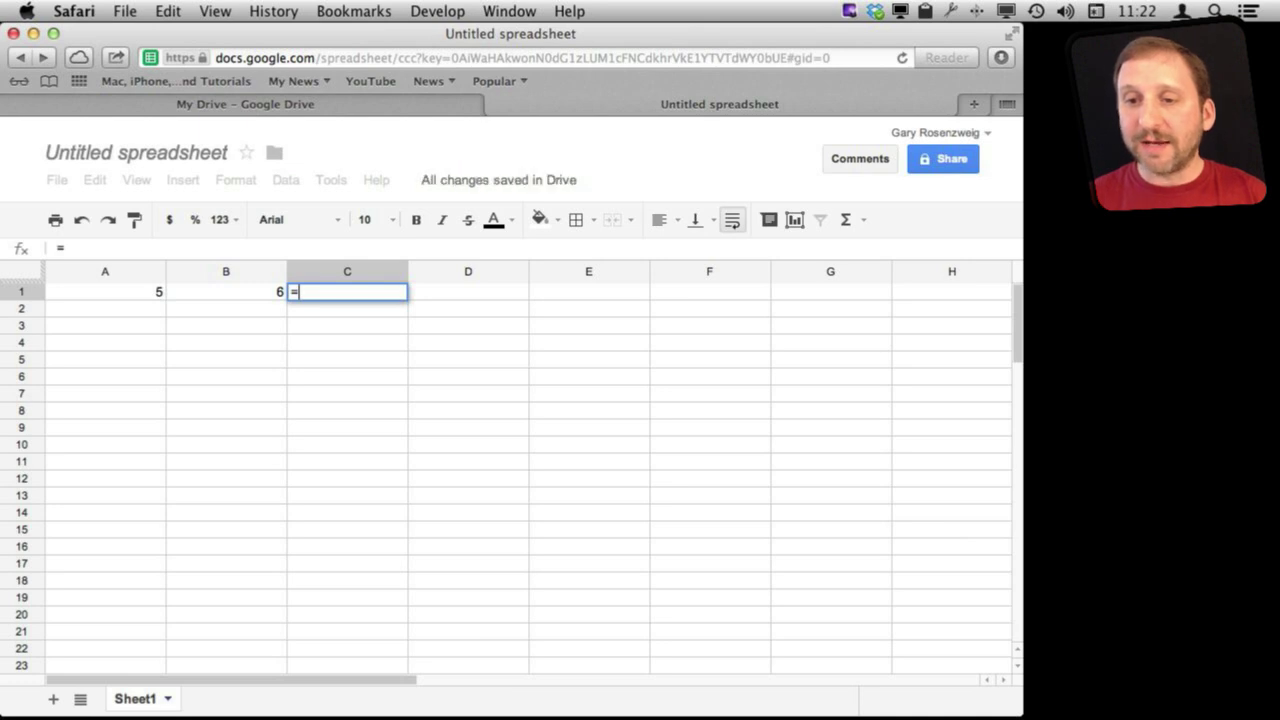
text(A1+)
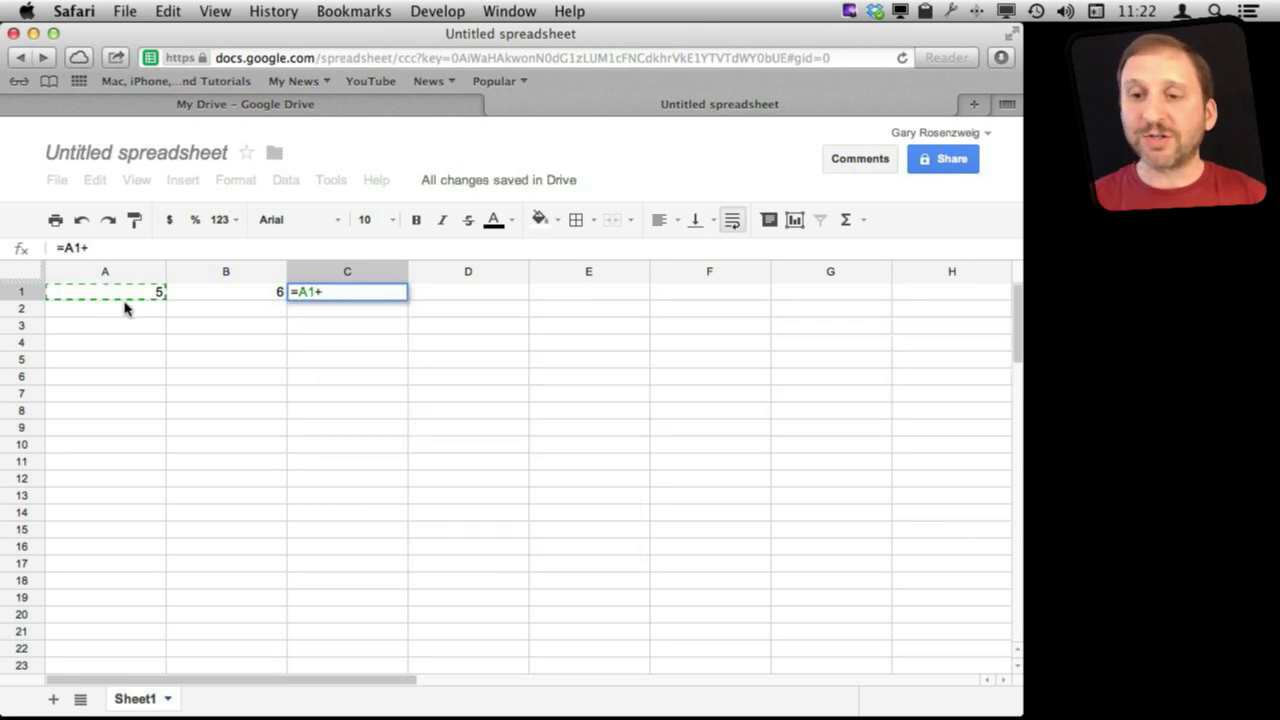
click(198, 297)
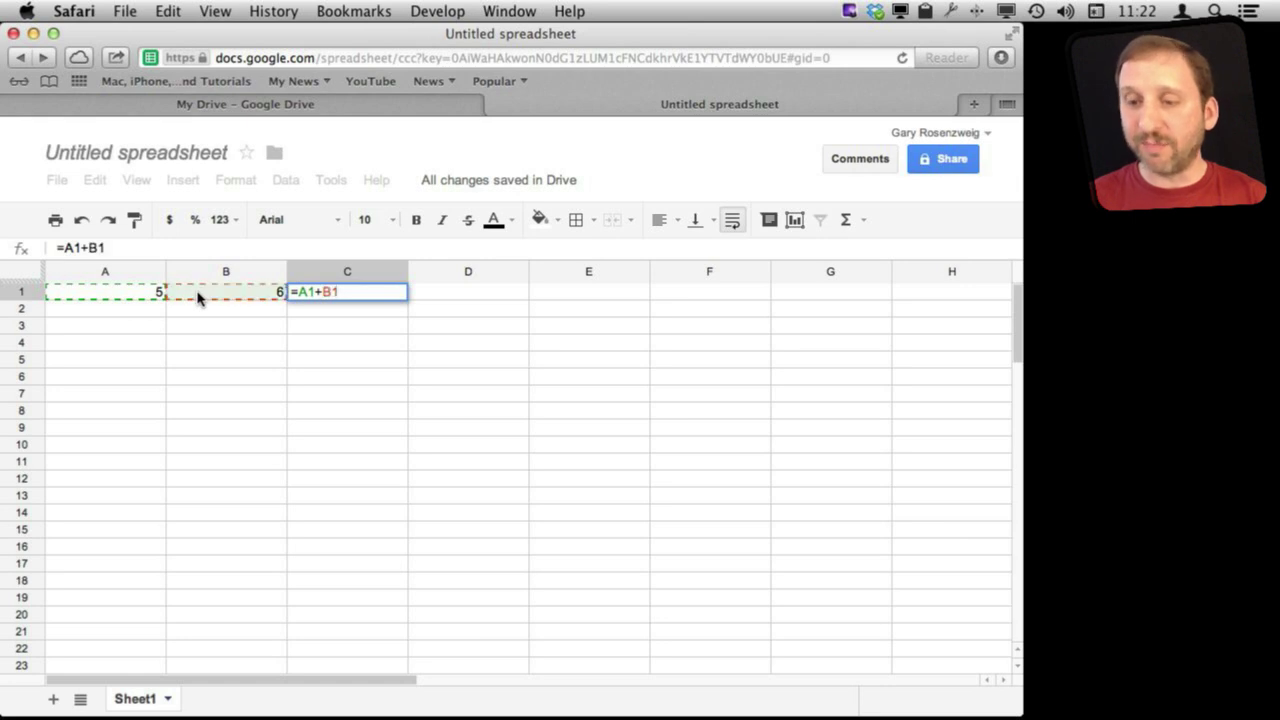
key(Return)
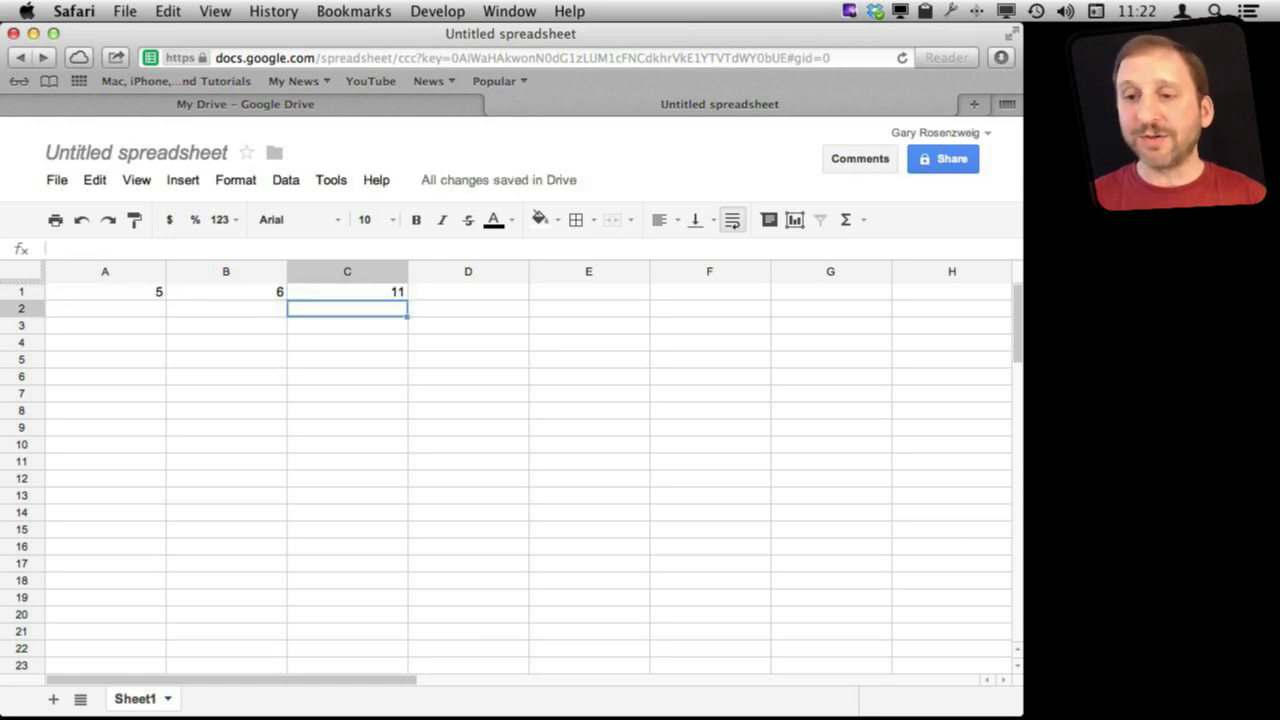
click(226, 291)
text(8)
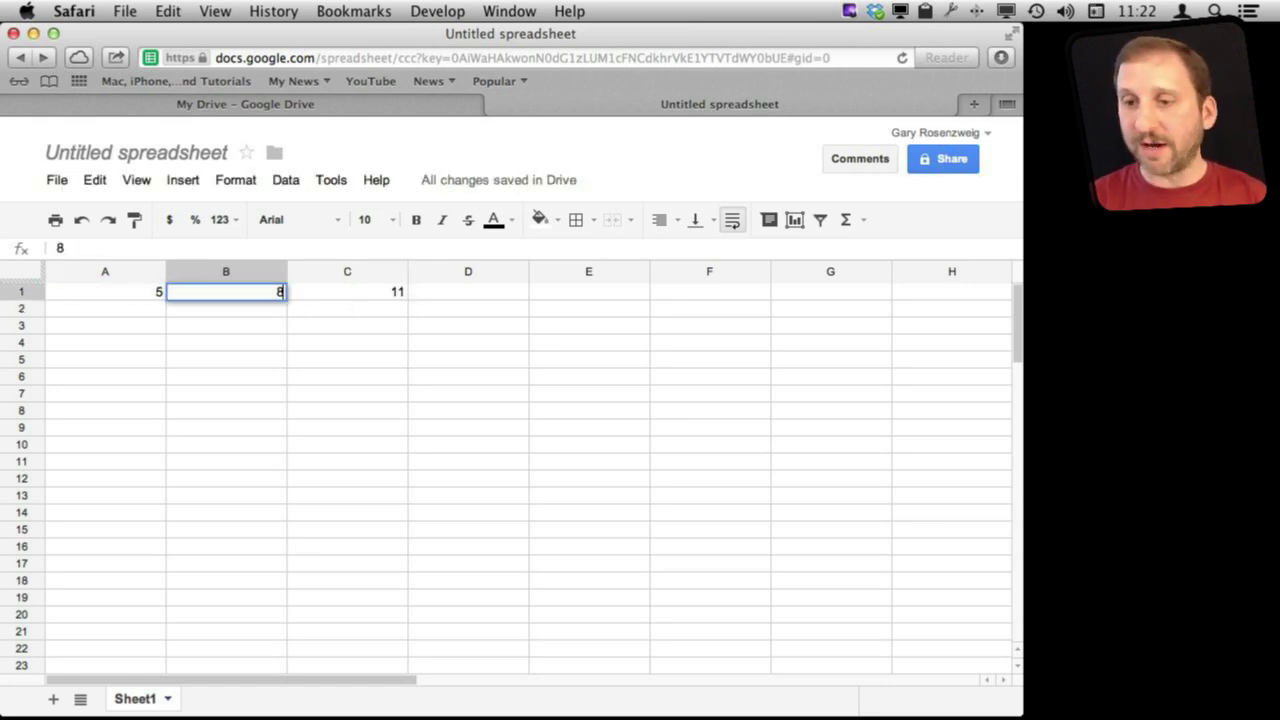
key(Return)
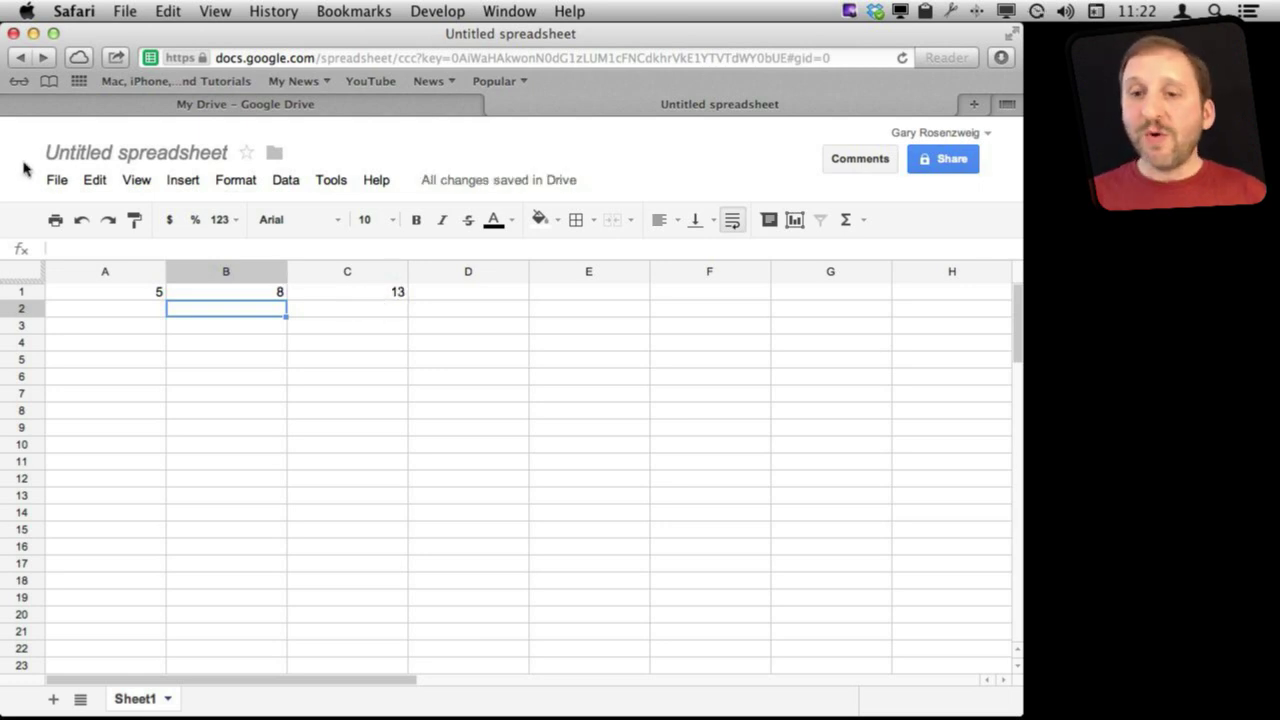
- Make the C1 total bold at font size 18
click(320, 293)
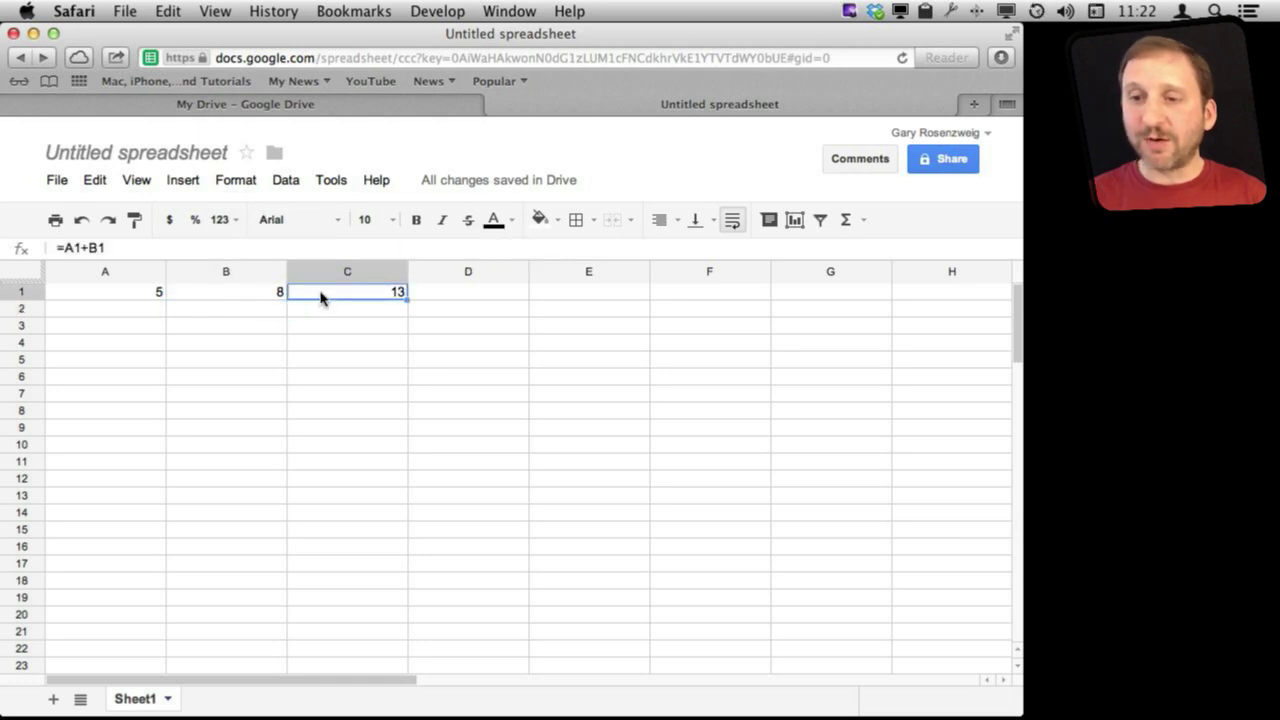
click(416, 220)
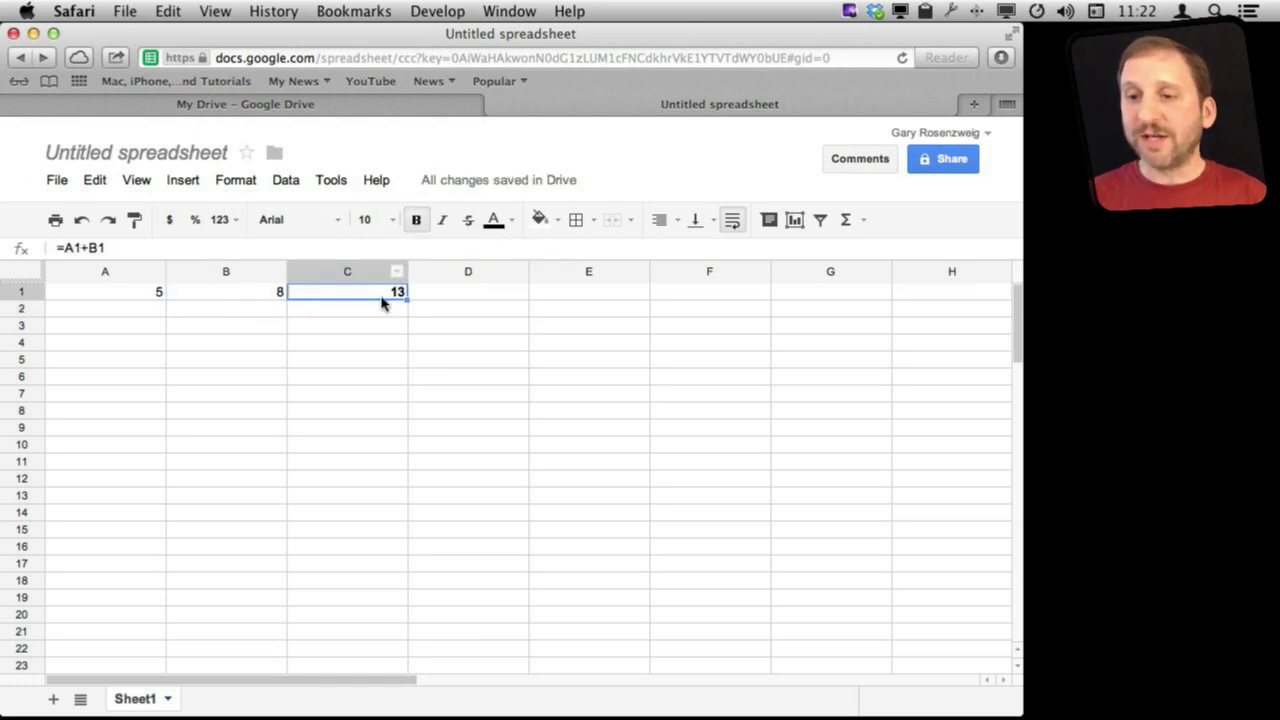
click(366, 220)
click(386, 470)
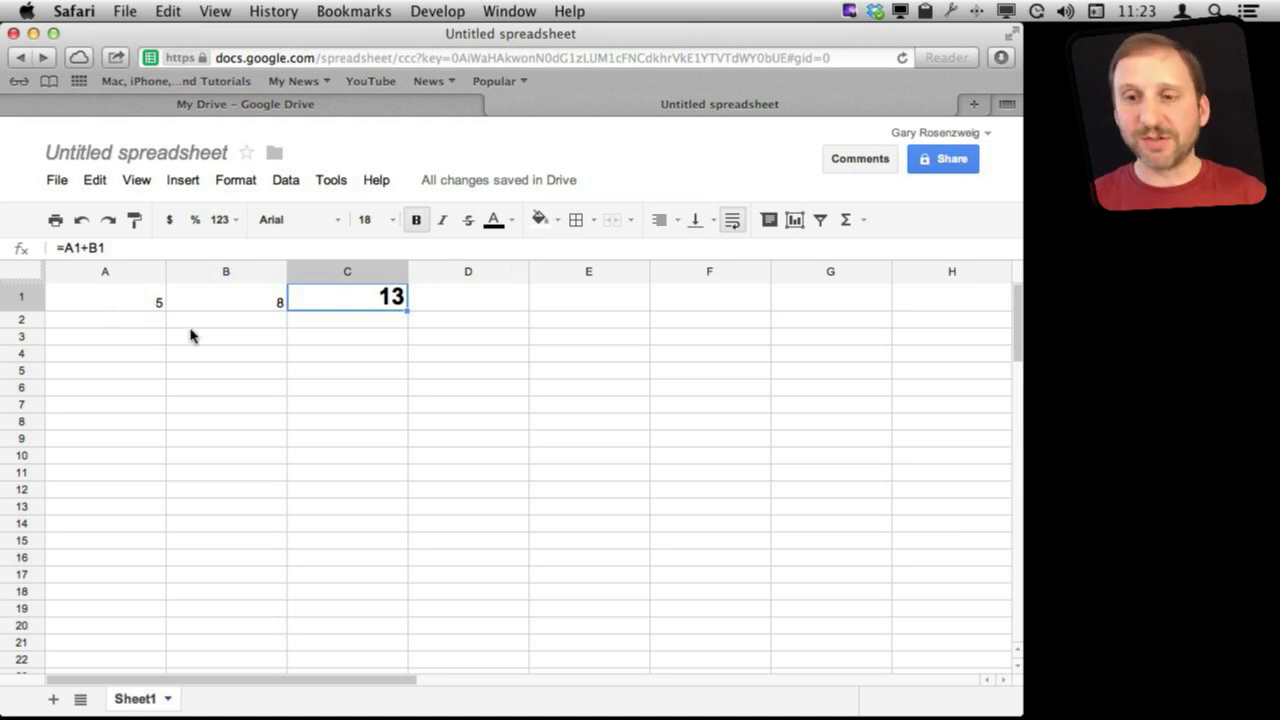
- Browse the Insert menu, then close the spreadsheet to return to My Drive
click(184, 183)
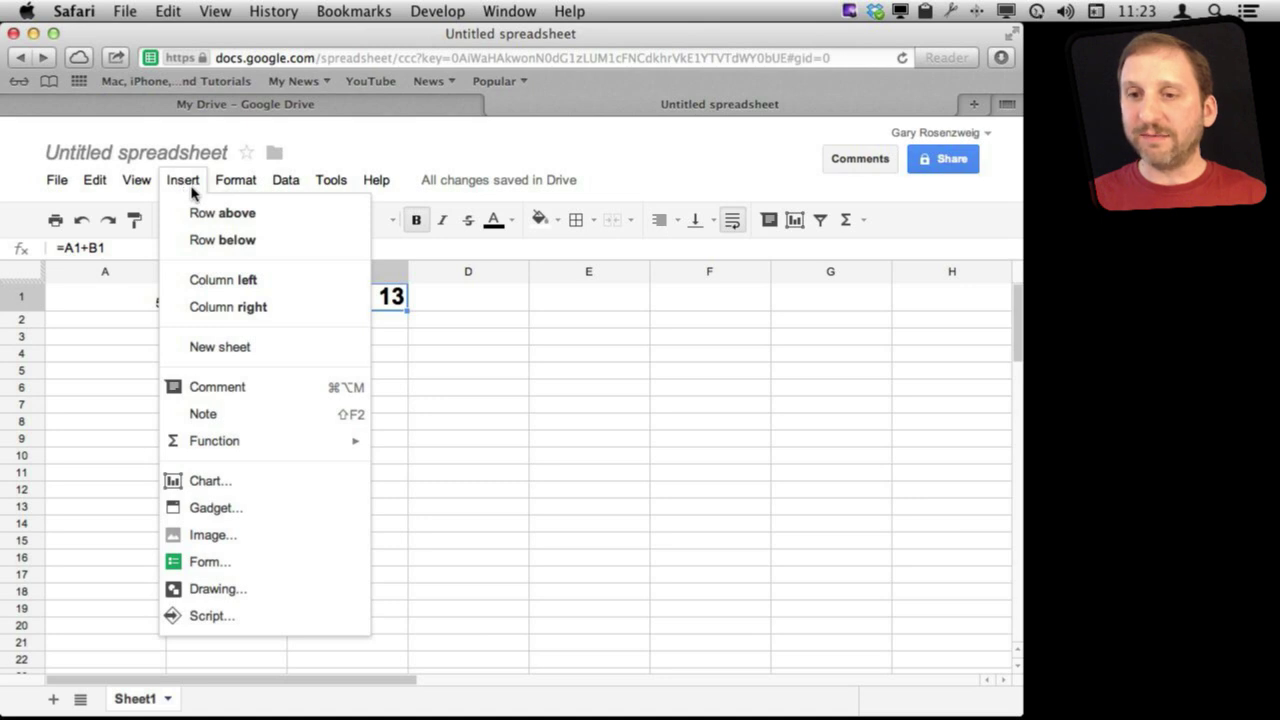
mouse_move(238, 189)
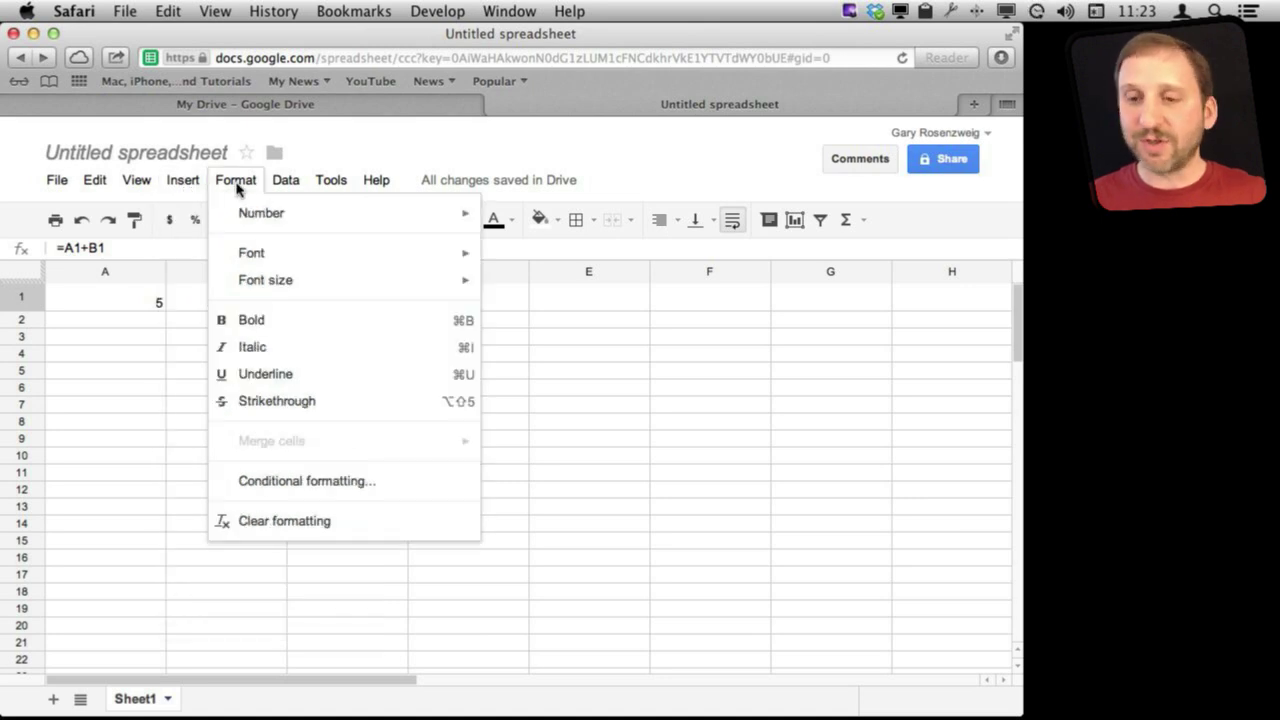
mouse_move(296, 189)
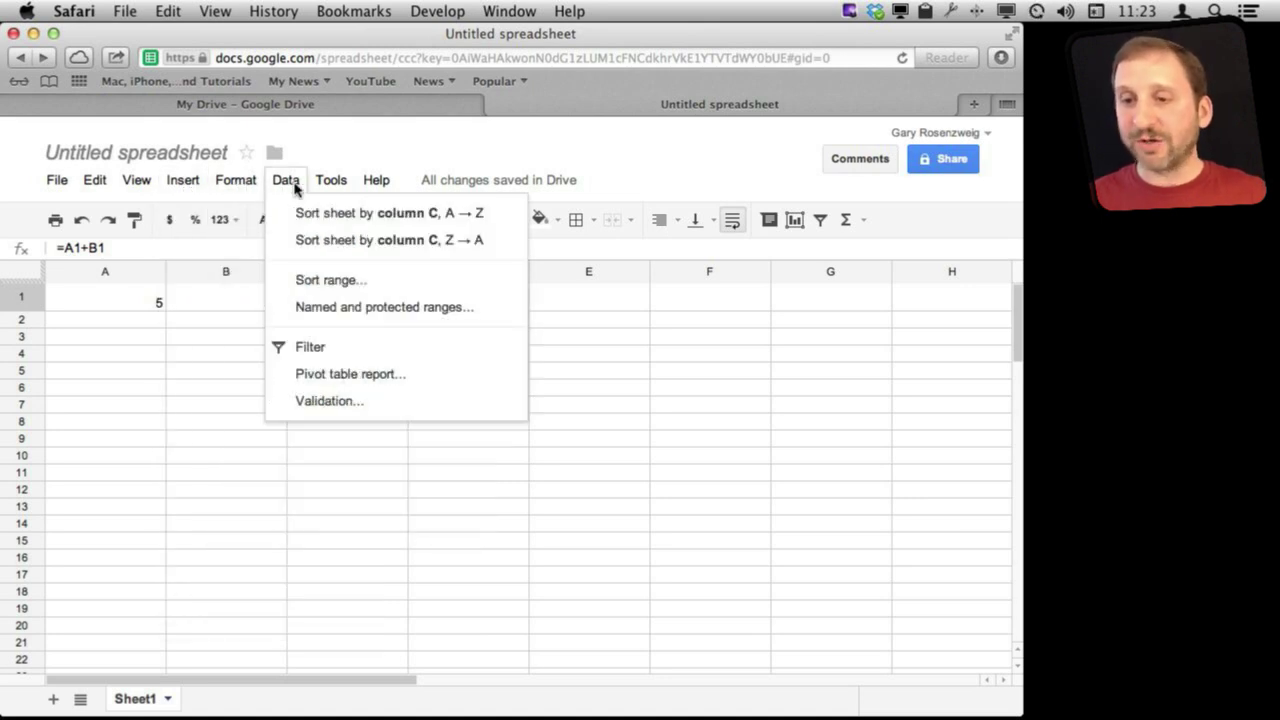
click(295, 187)
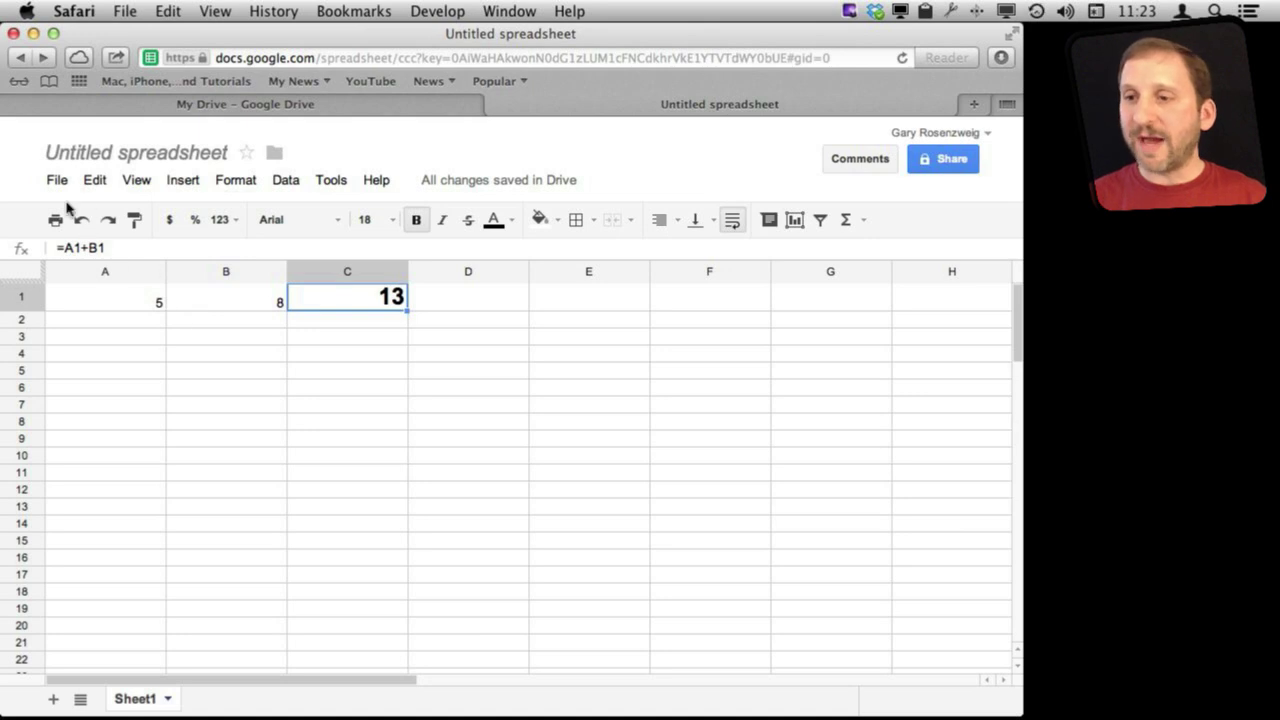
click(495, 105)
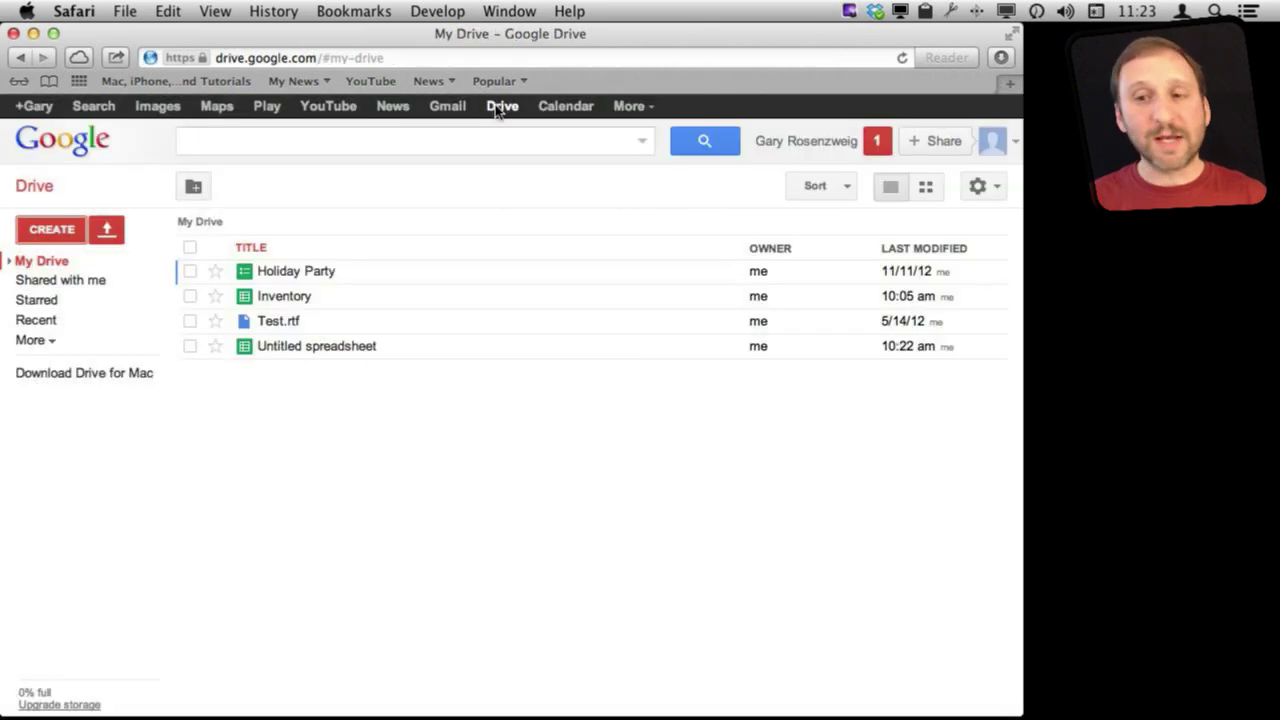
- Reopen the untitled spreadsheet and change A1 to 2
click(285, 350)
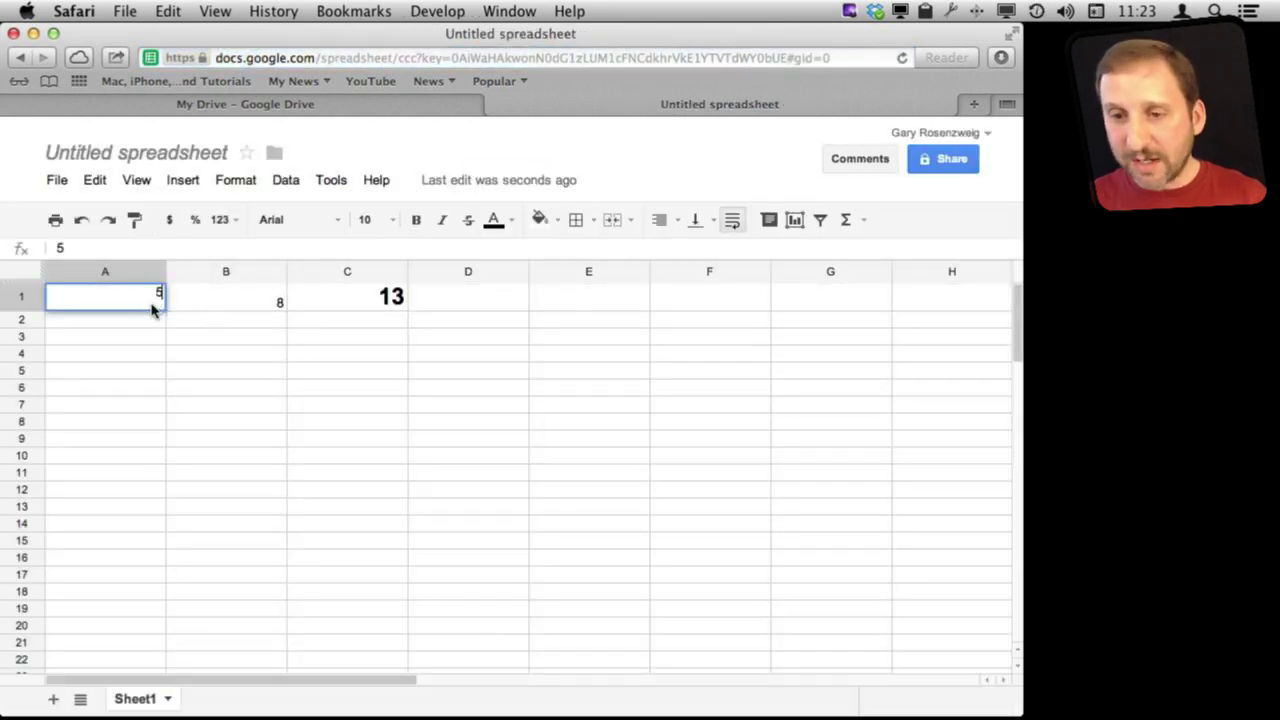
text(=)
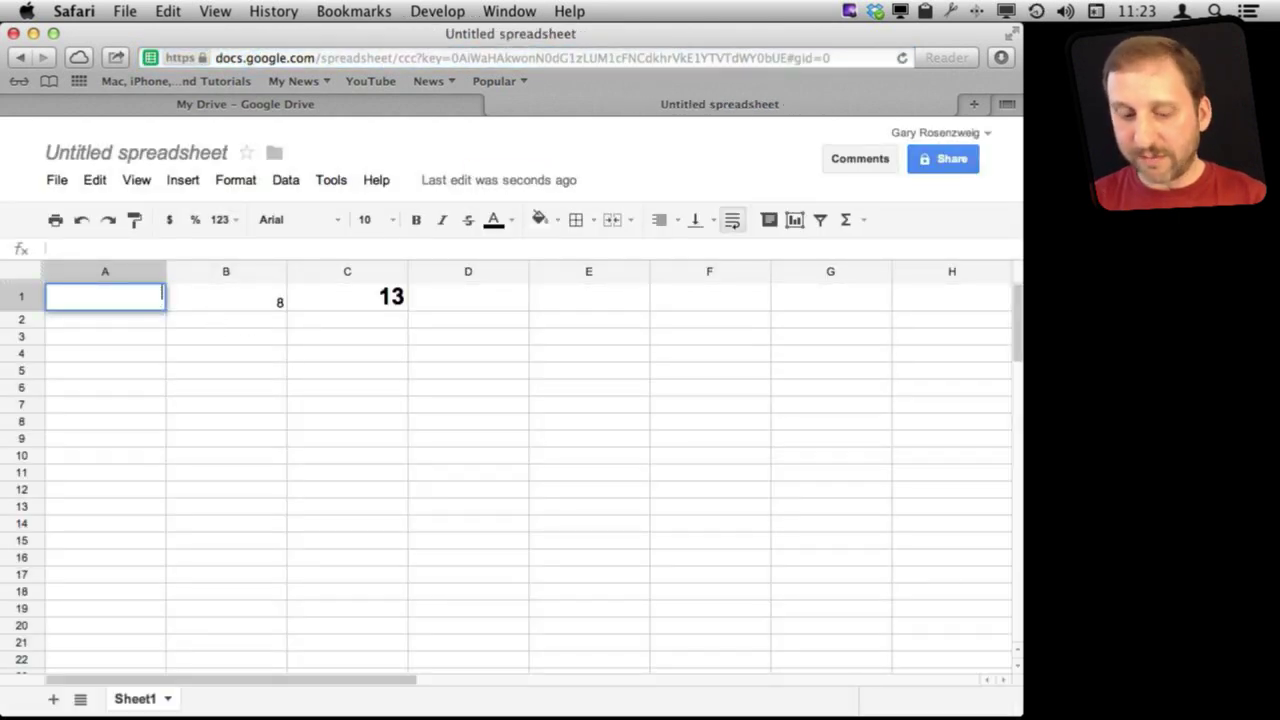
text(2)
key(Return)
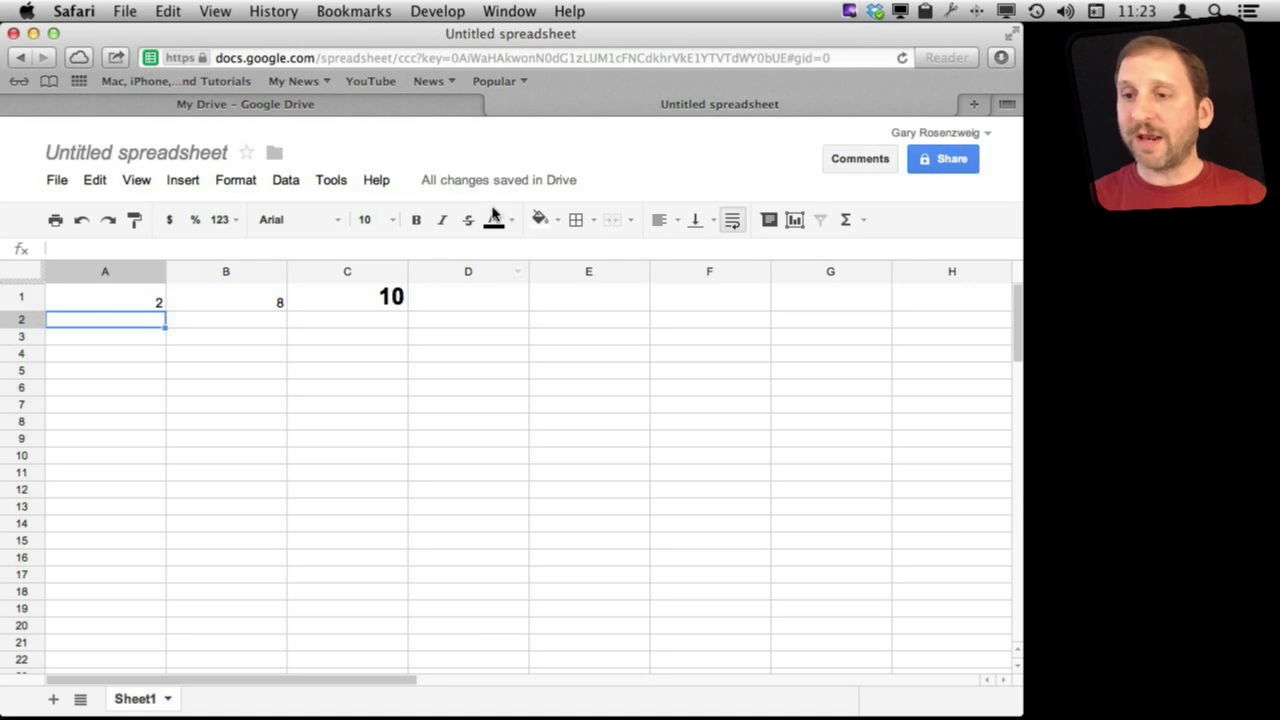
- Close and reopen the spreadsheet to confirm the total of 10, then open Inventory
click(491, 103)
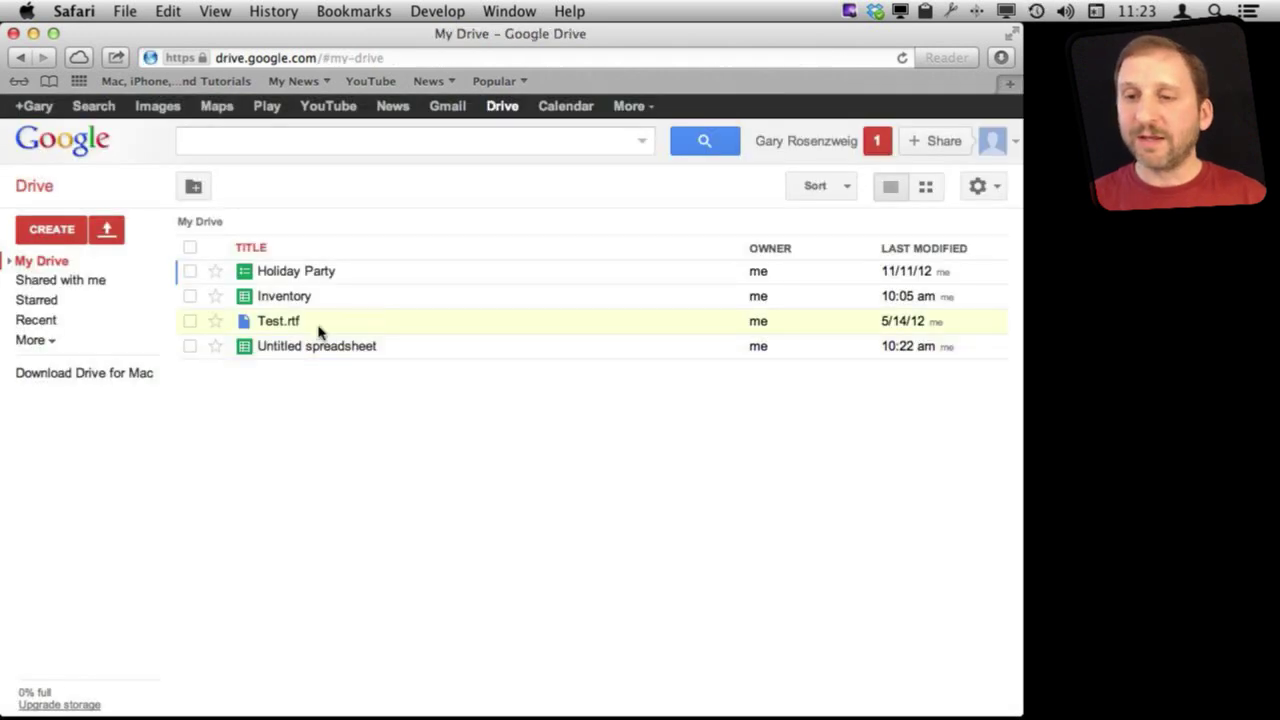
click(304, 346)
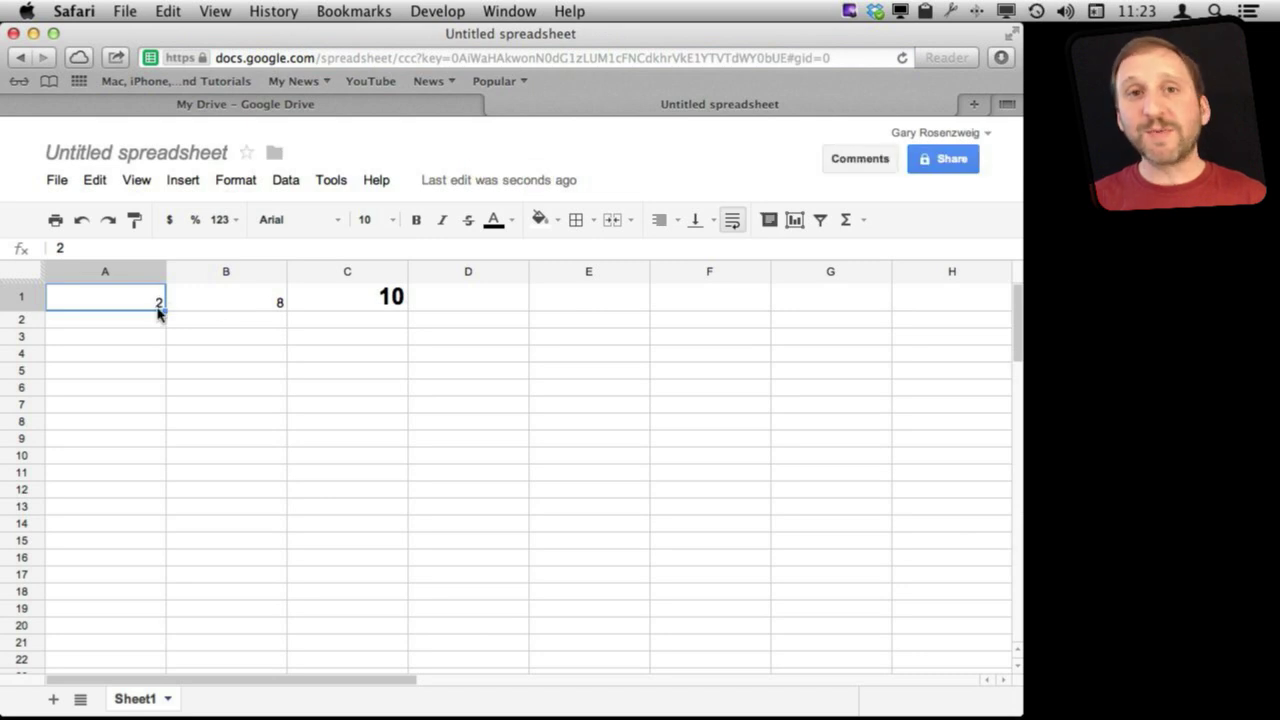
click(491, 103)
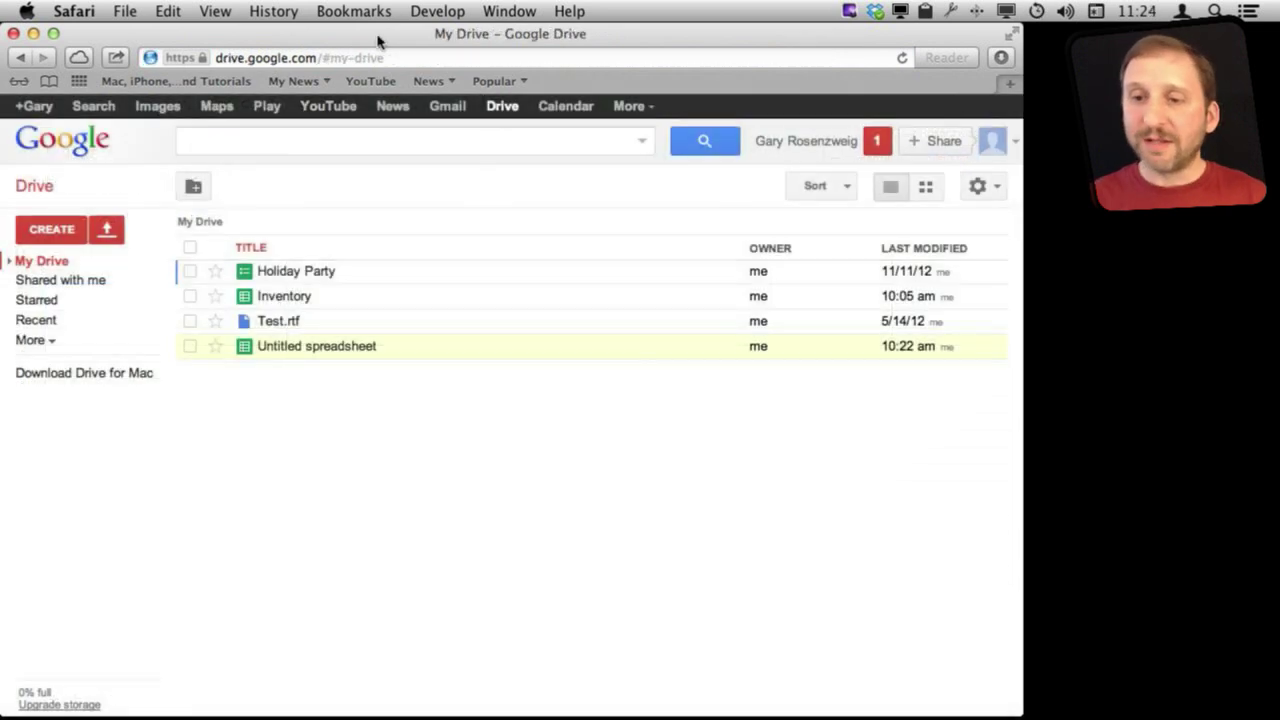
click(285, 297)
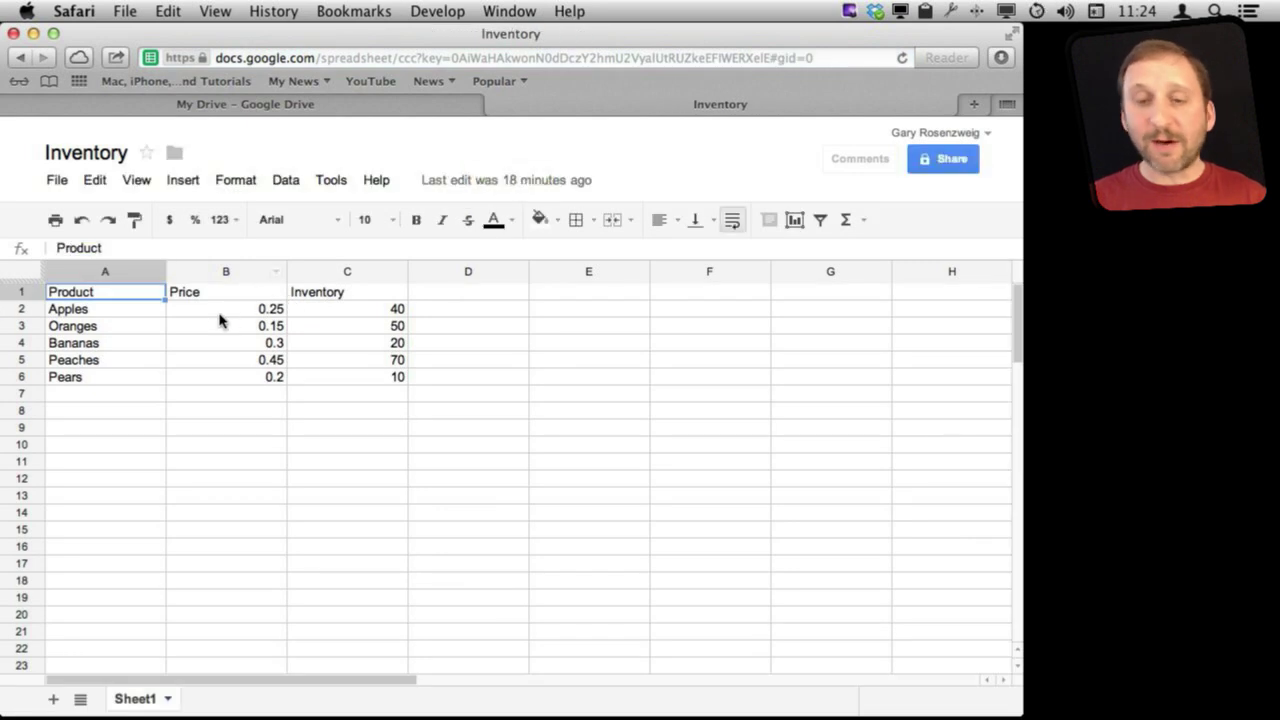
- Make the A1:C1 header row bold with a grey fill
shift+click(333, 300)
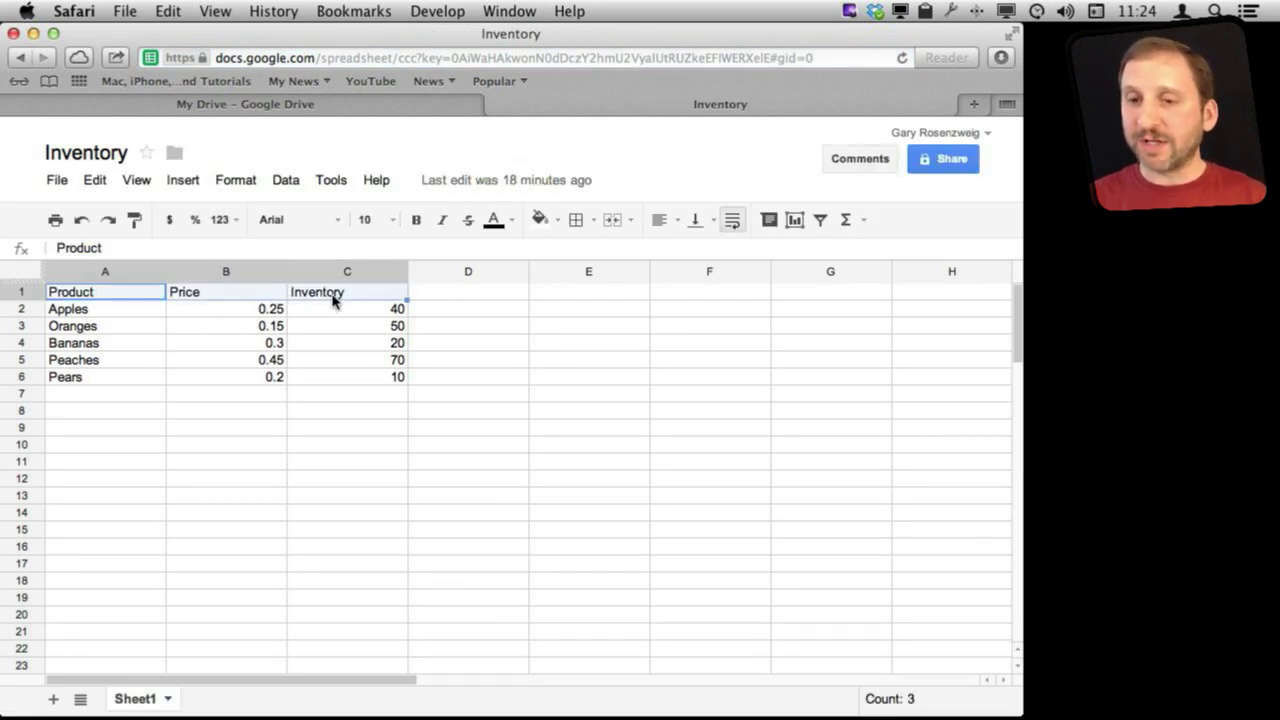
click(416, 220)
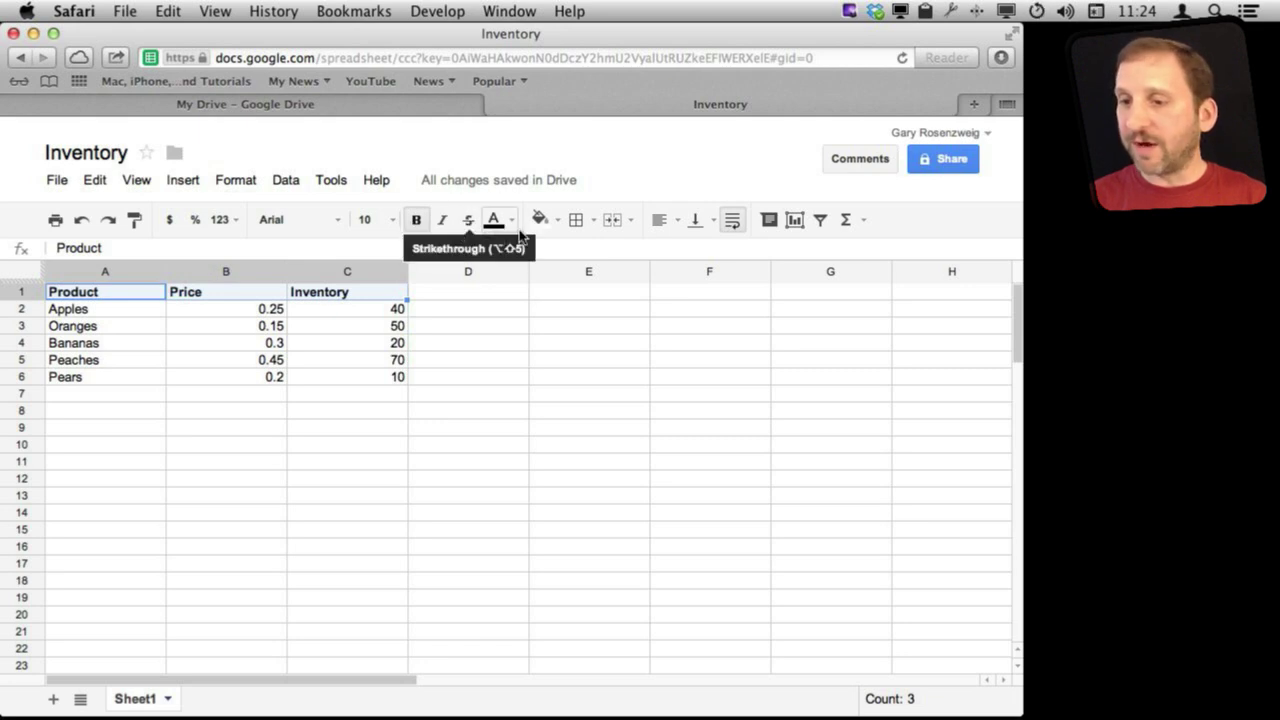
click(541, 221)
click(603, 287)
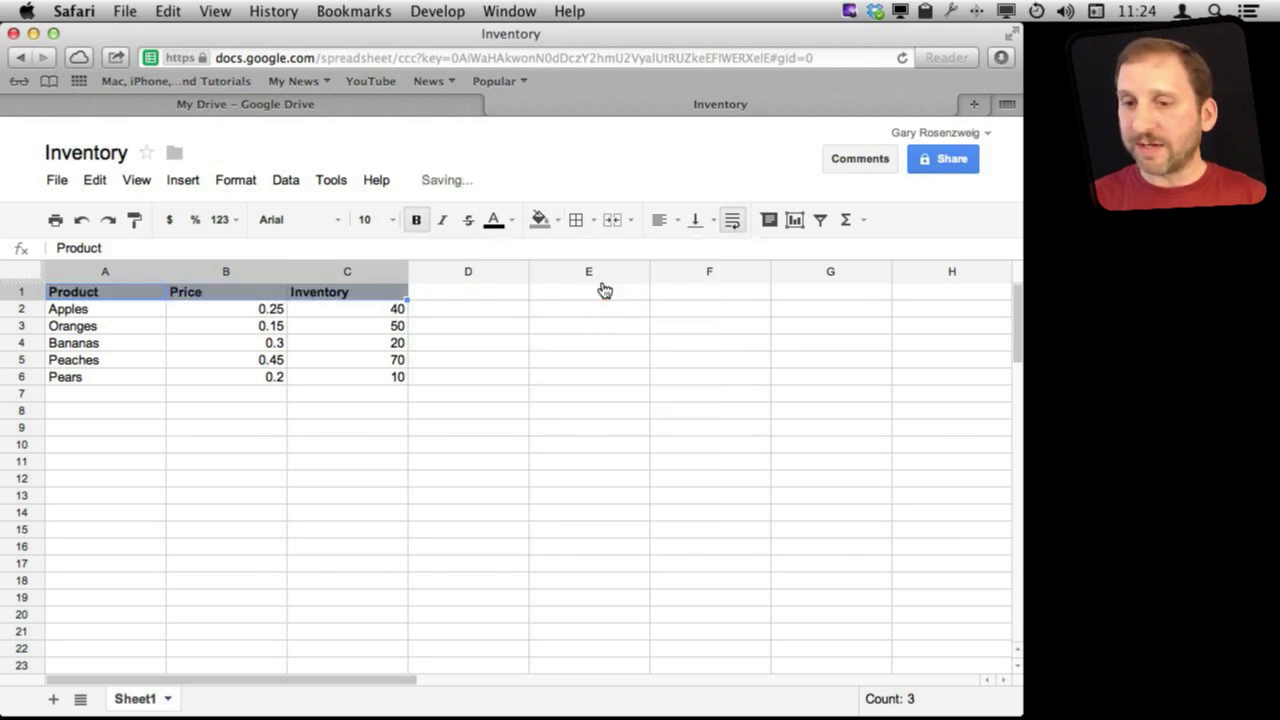
- Select the Price column B
click(203, 312)
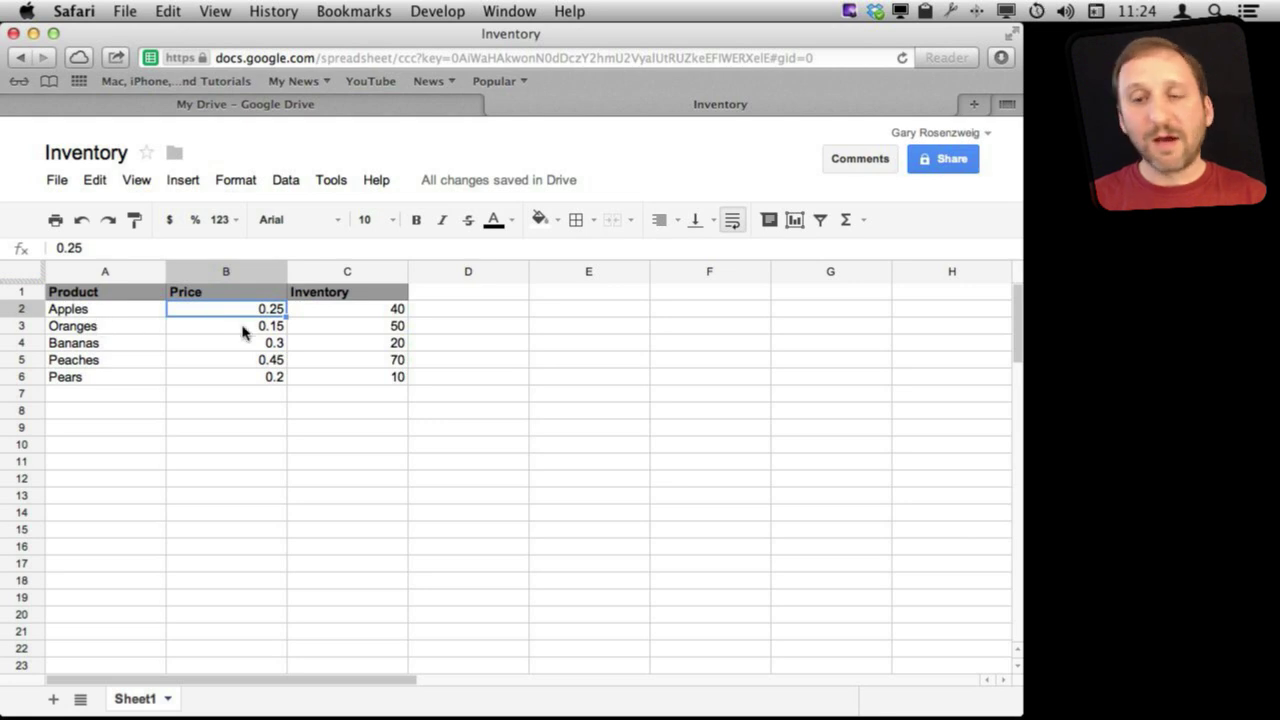
shift+click(254, 380)
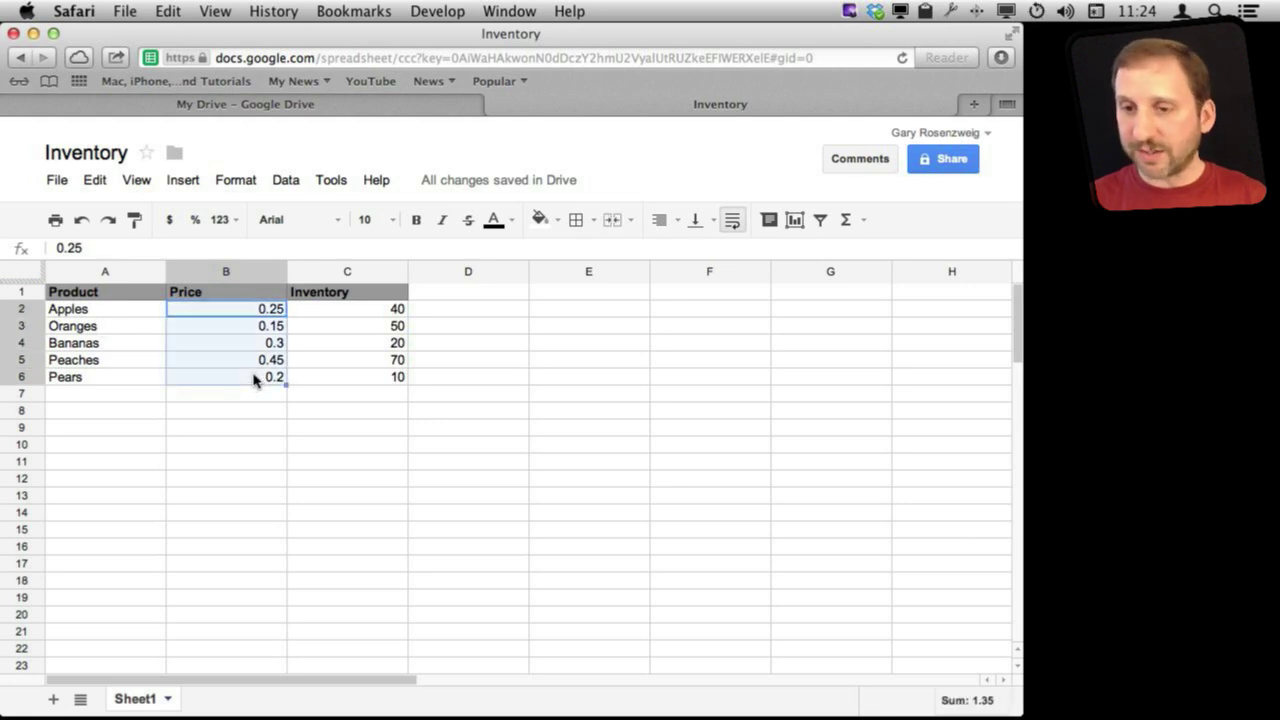
click(255, 277)
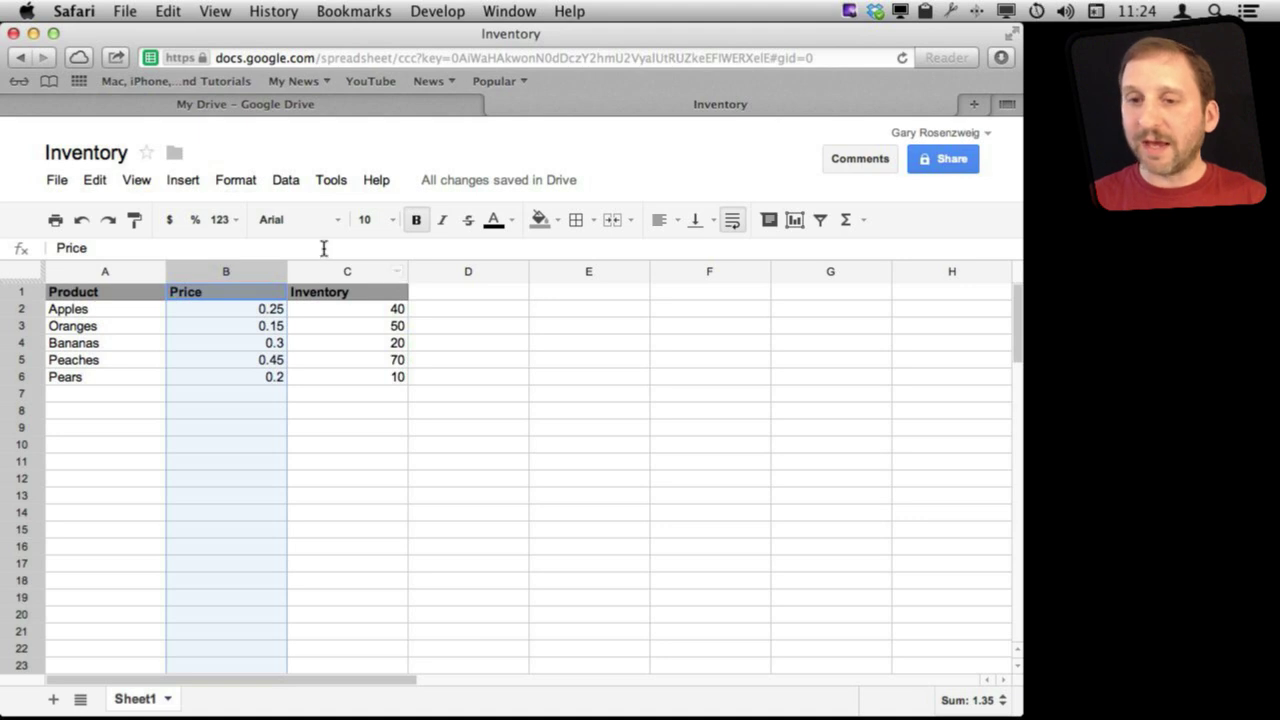
- Format the prices as currency and enter =C2*B2 in D2
click(169, 220)
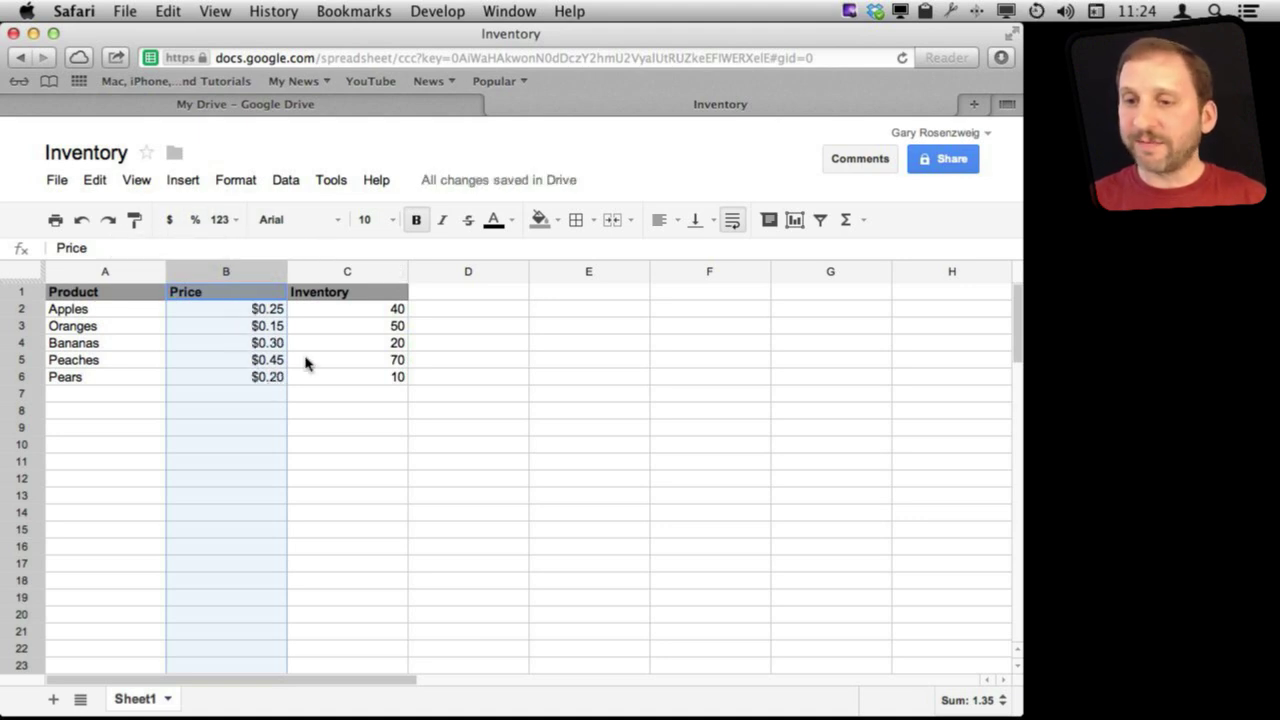
click(430, 312)
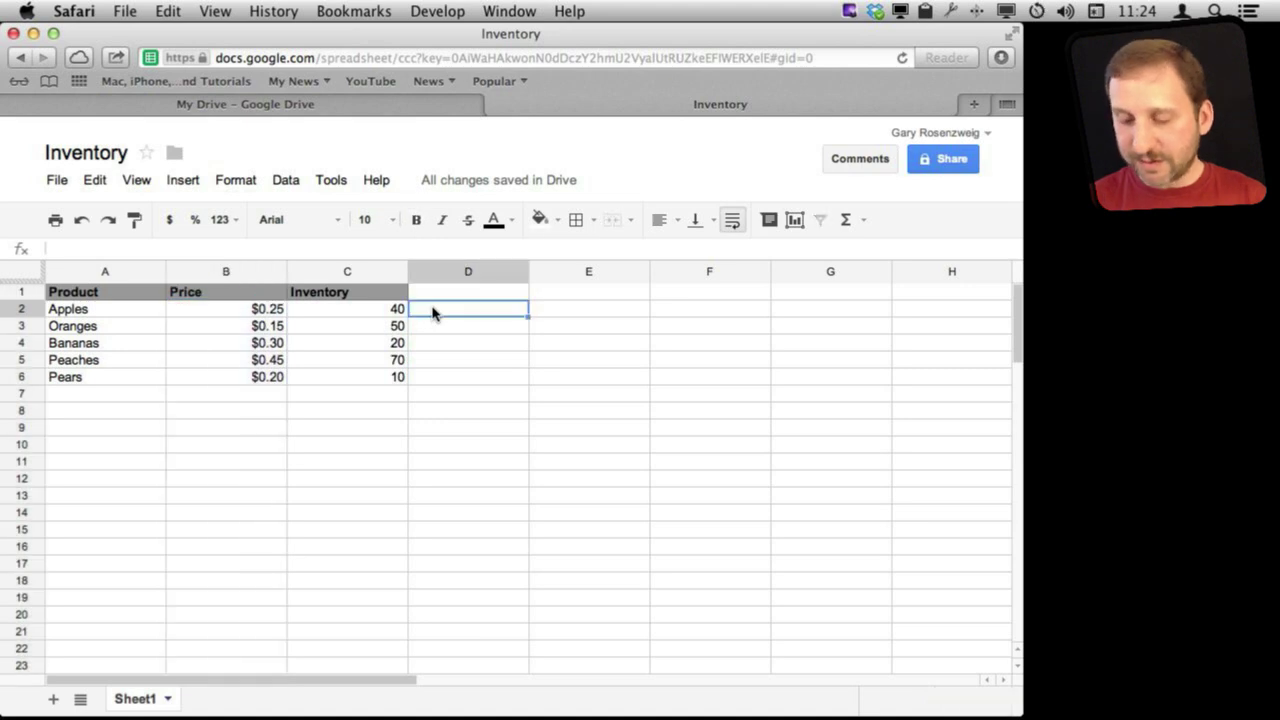
text(=)
click(389, 312)
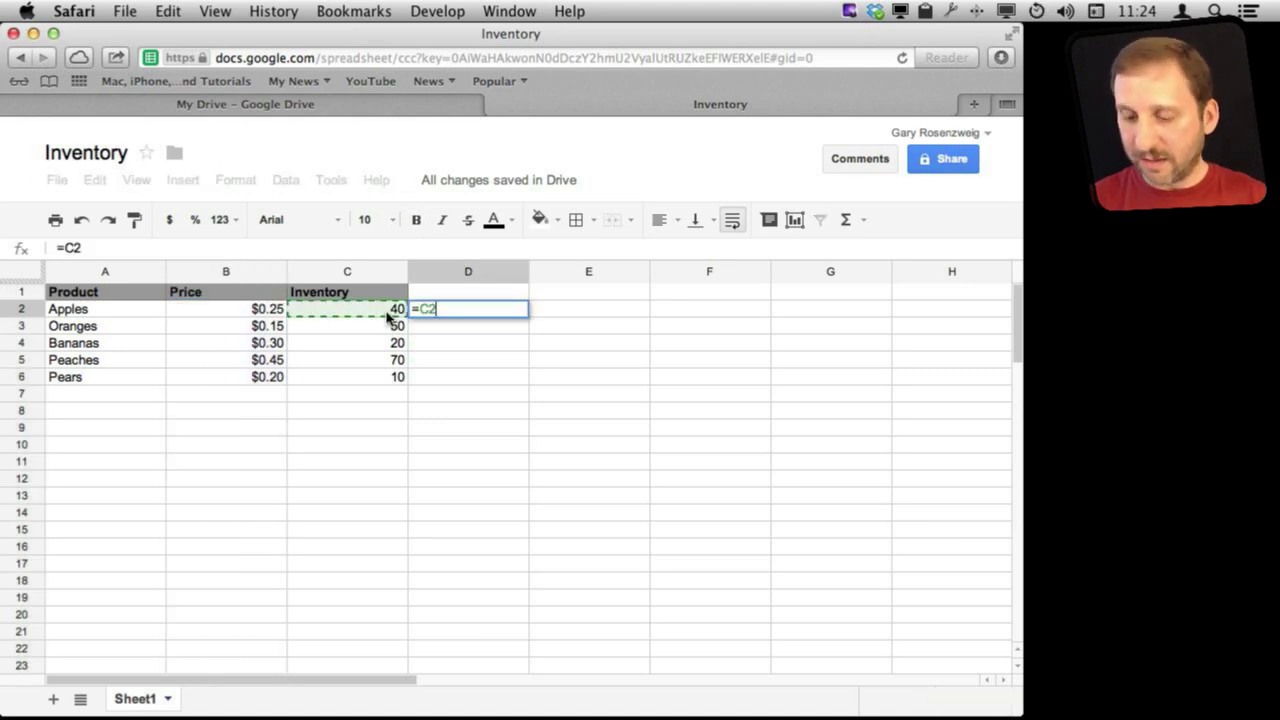
text(*)
click(268, 313)
key(Return)
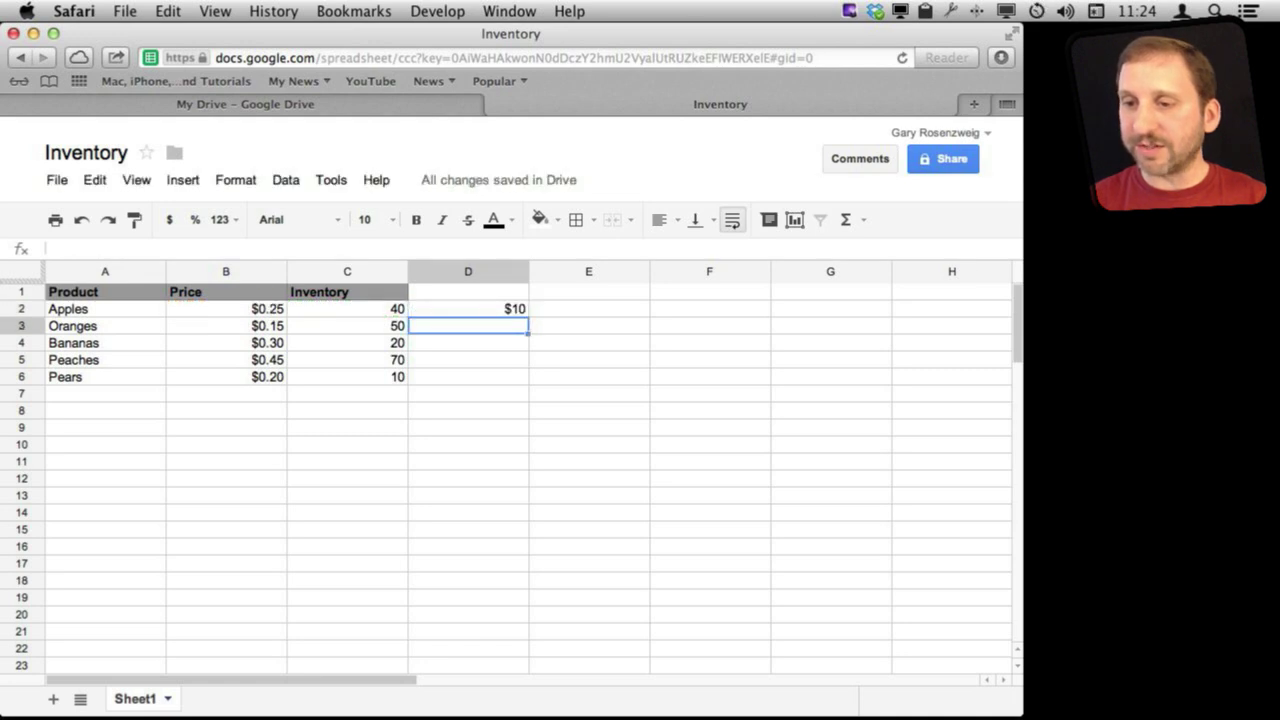
- Copy the D2 formula into D3:D6 and format column D as currency
key(Up)
key(super+c)
key(Down)
key(shift+Down)
key(shift+Down)
key(shift+Down)
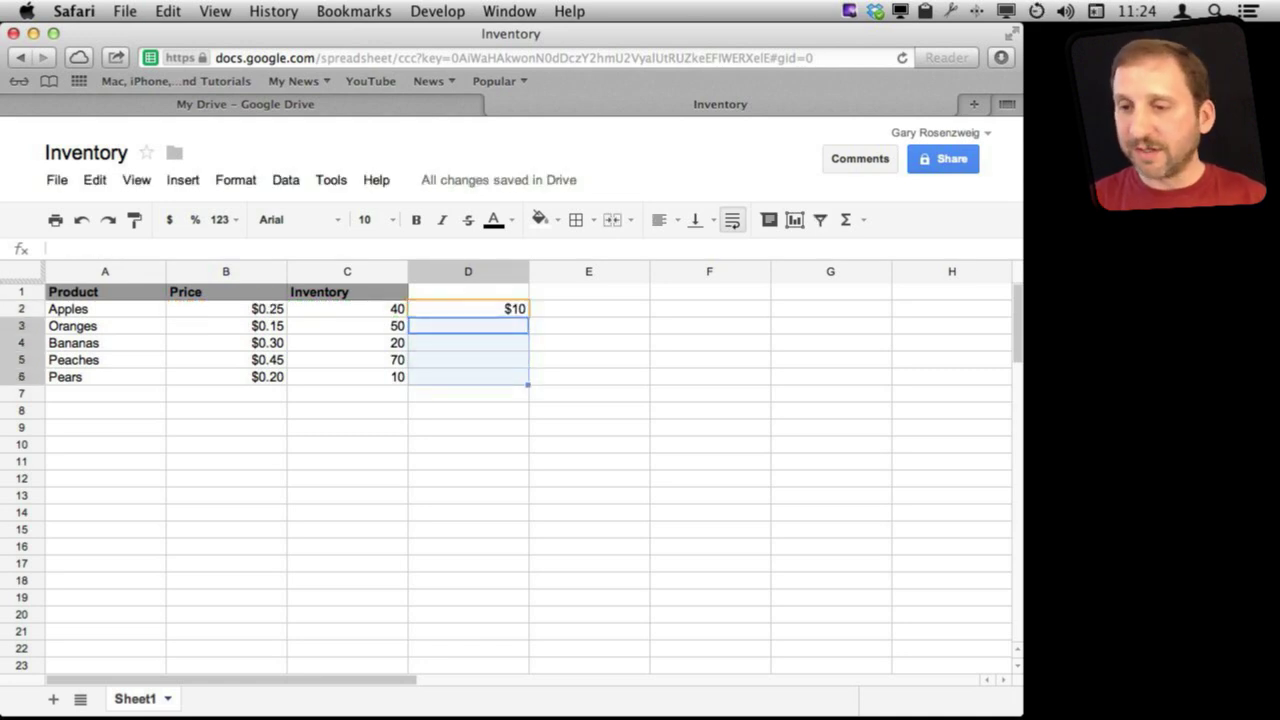
key(super+v)
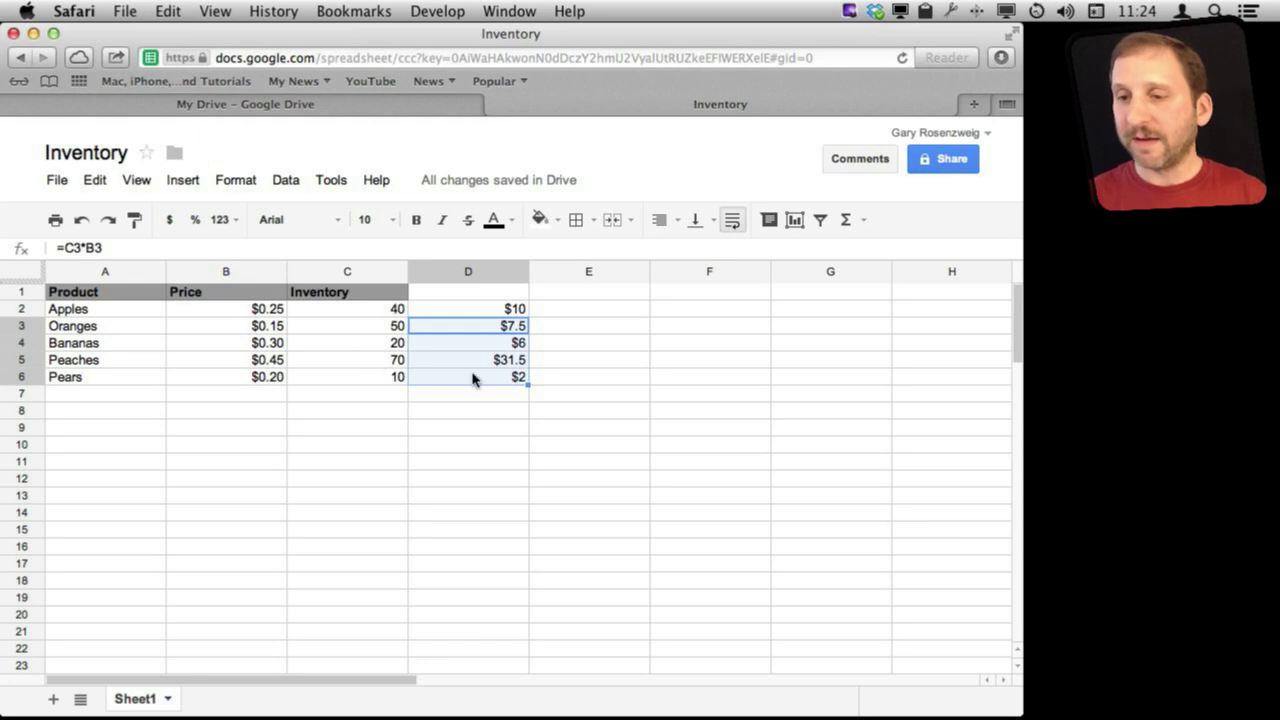
click(486, 280)
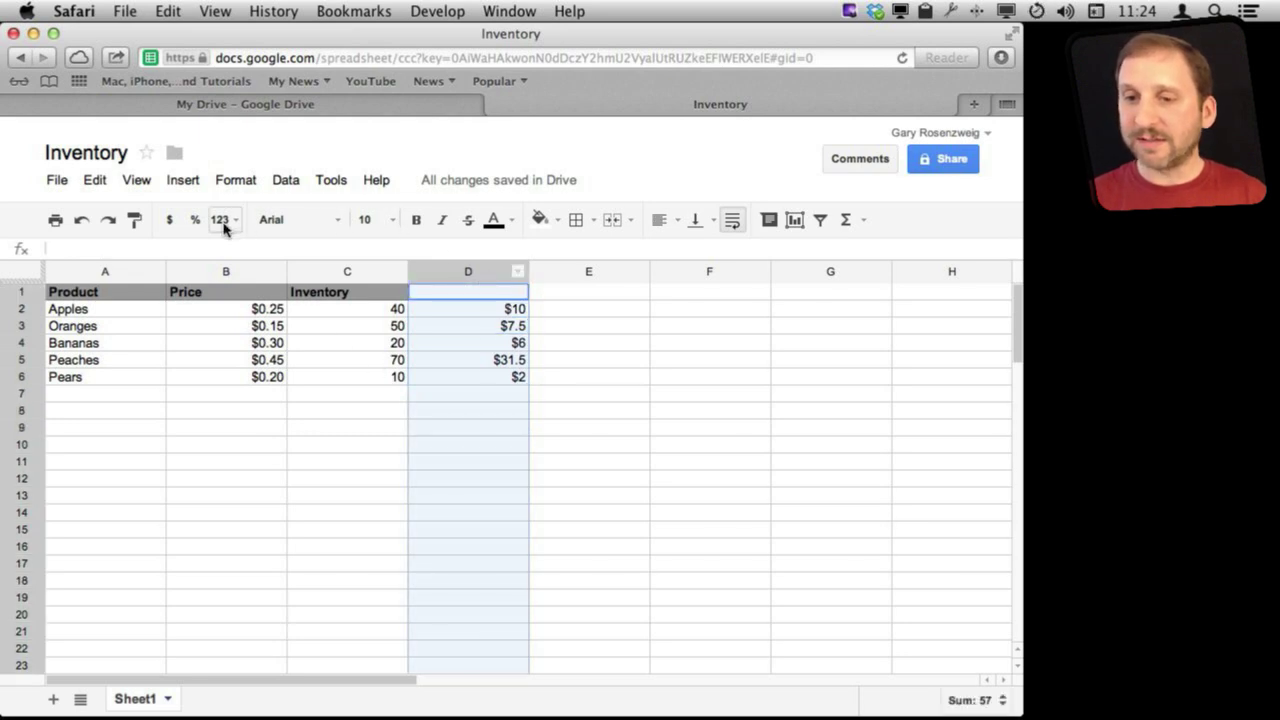
click(169, 219)
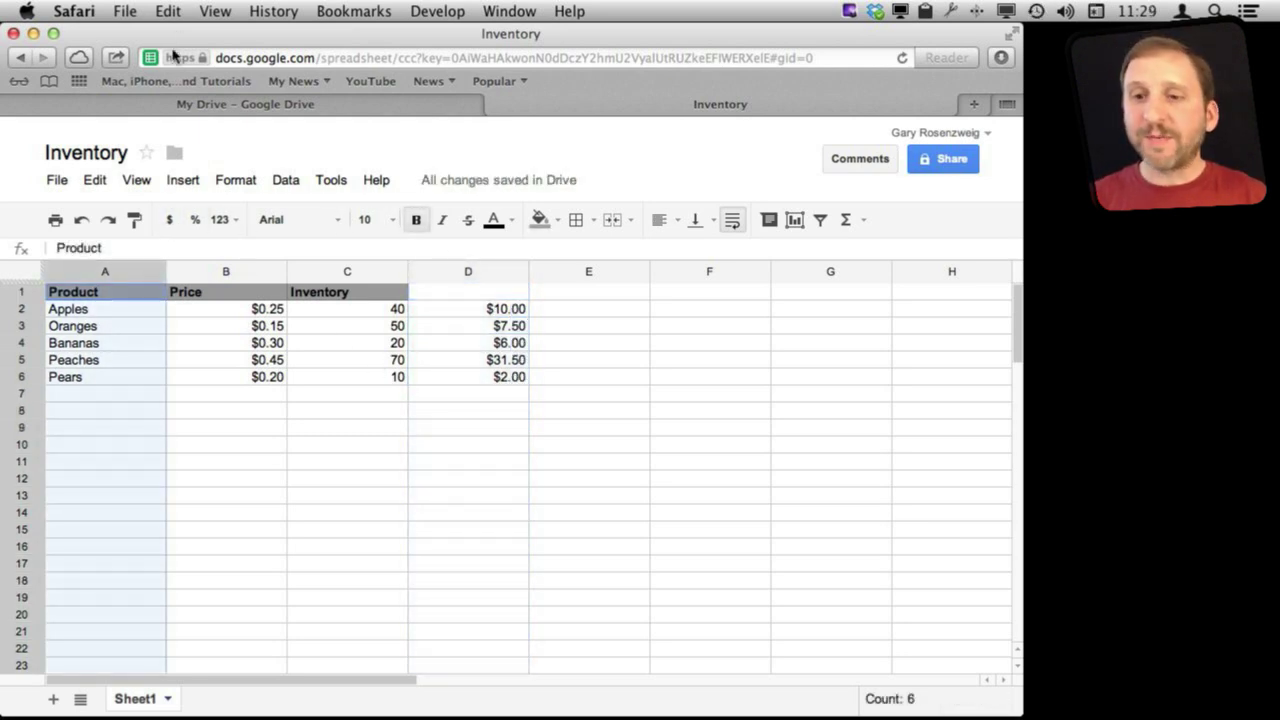
- Start a chart with data ranges Sheet1!A1:A100 and Sheet1!C1:C100
shift+click(319, 272)
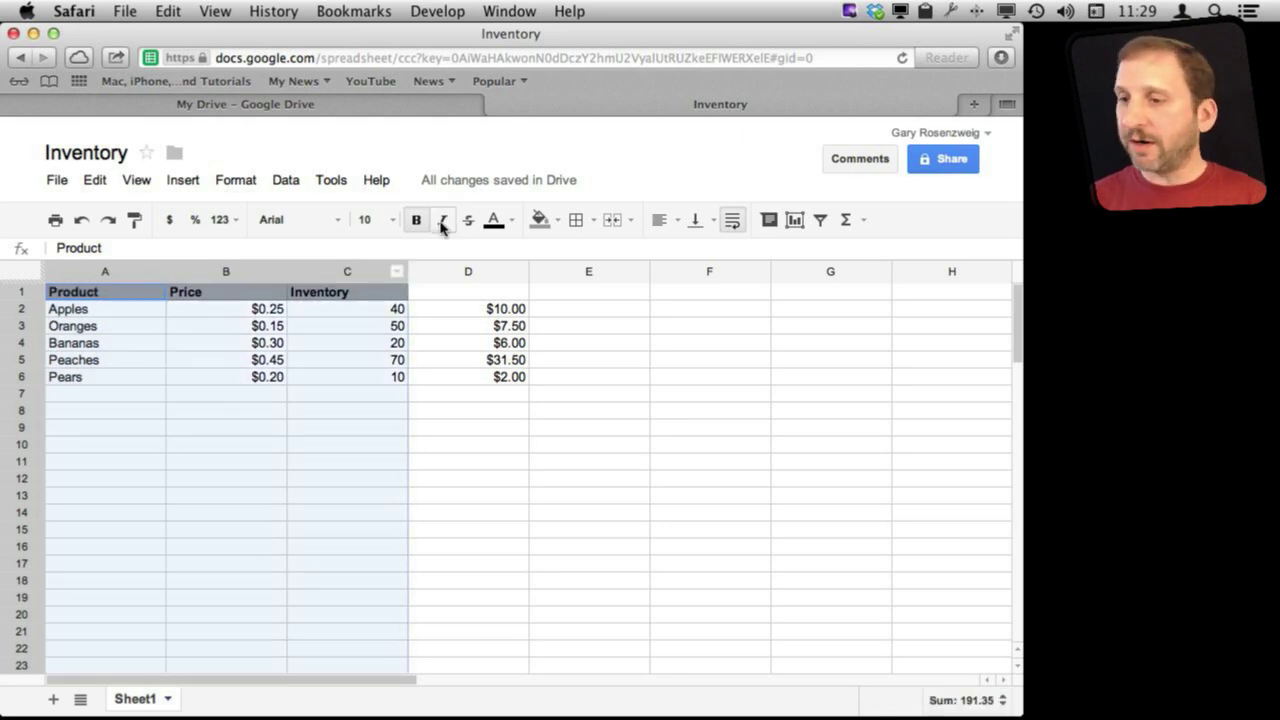
click(797, 222)
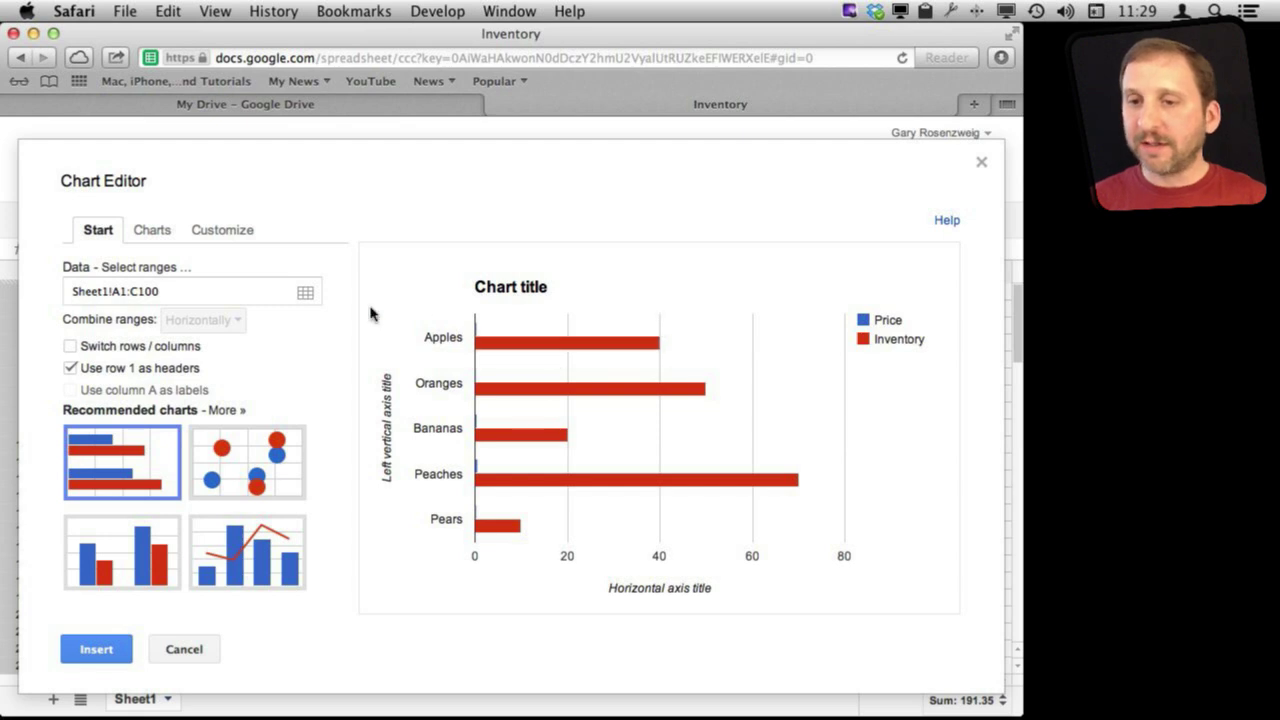
click(306, 294)
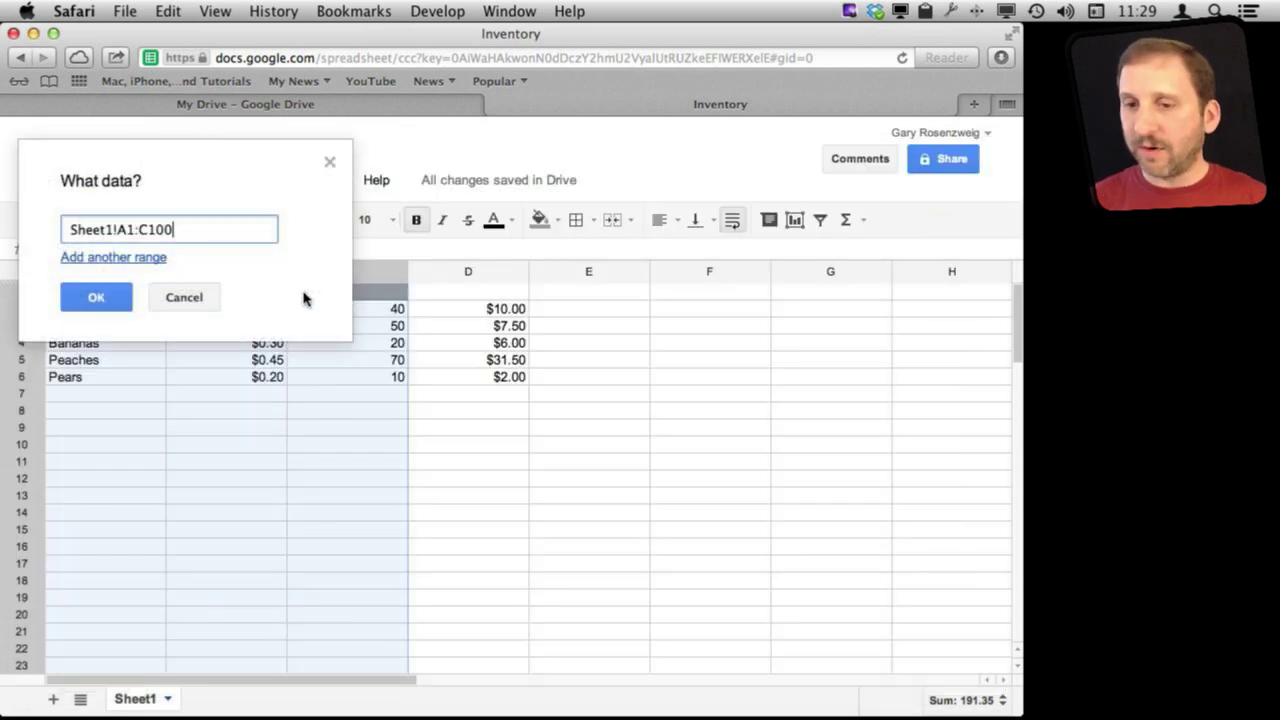
click(124, 259)
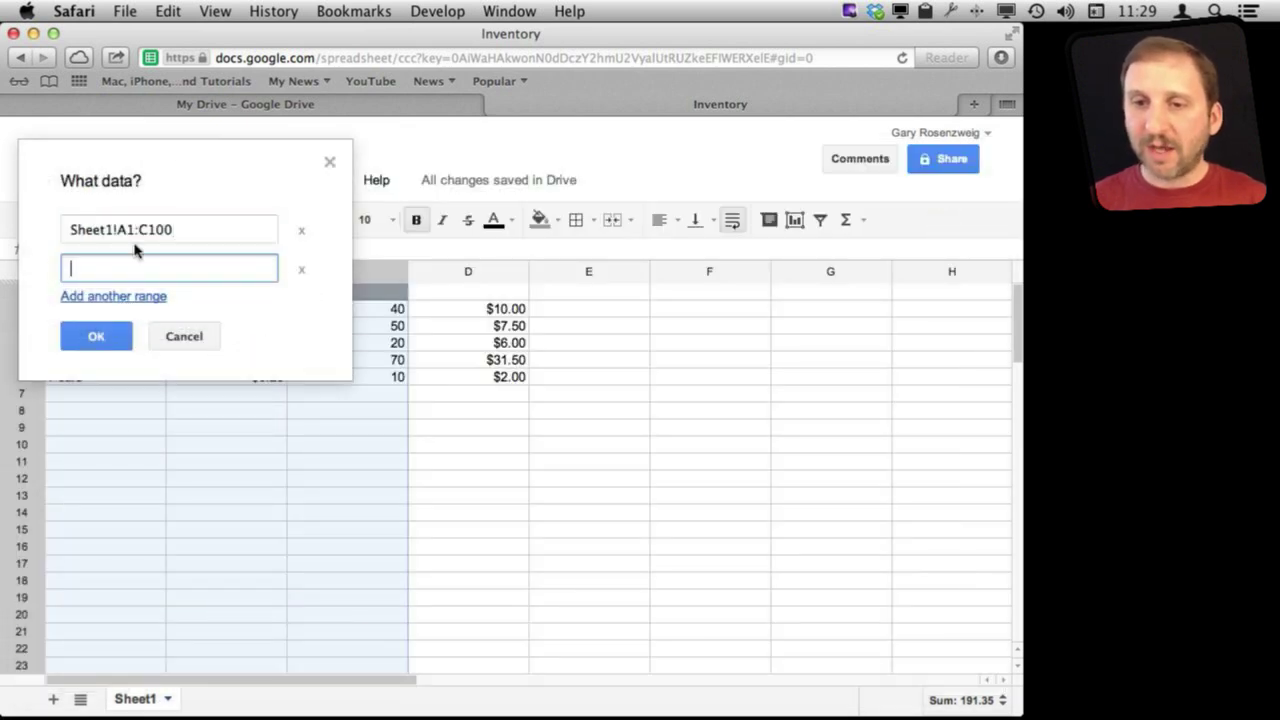
click(142, 234)
key(super+a)
key(super+c)
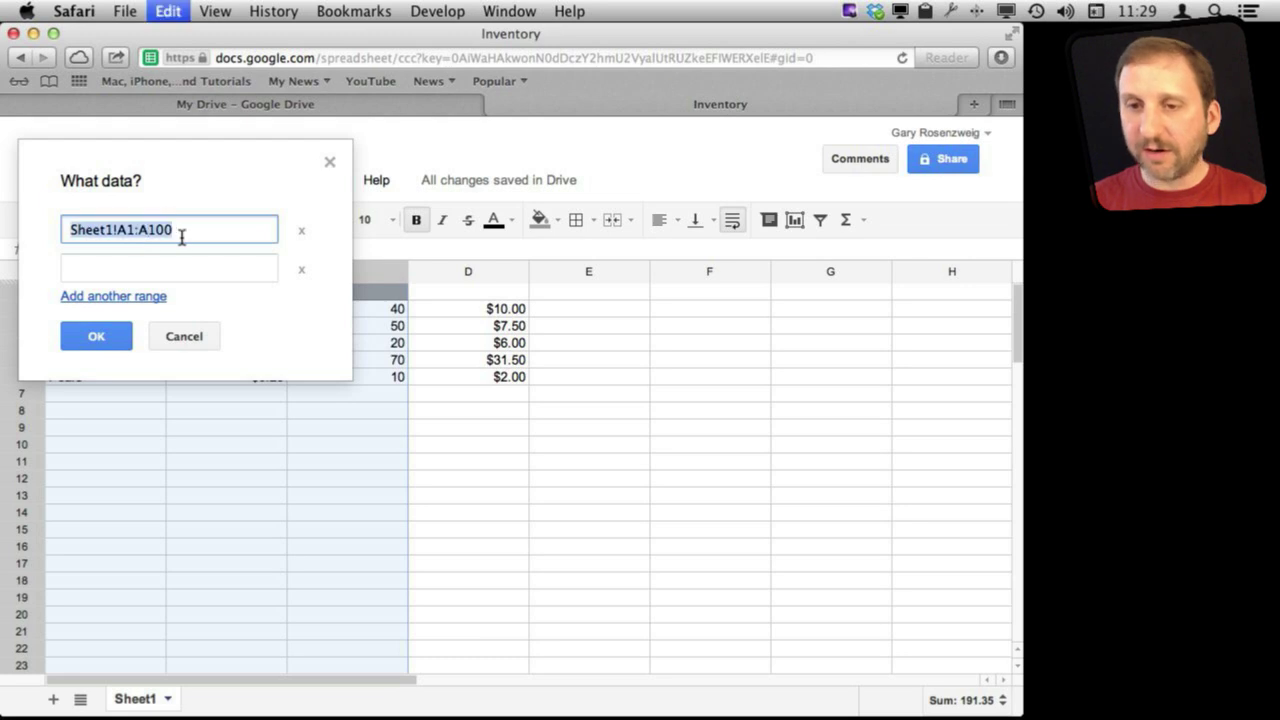
click(174, 268)
key(super+v)
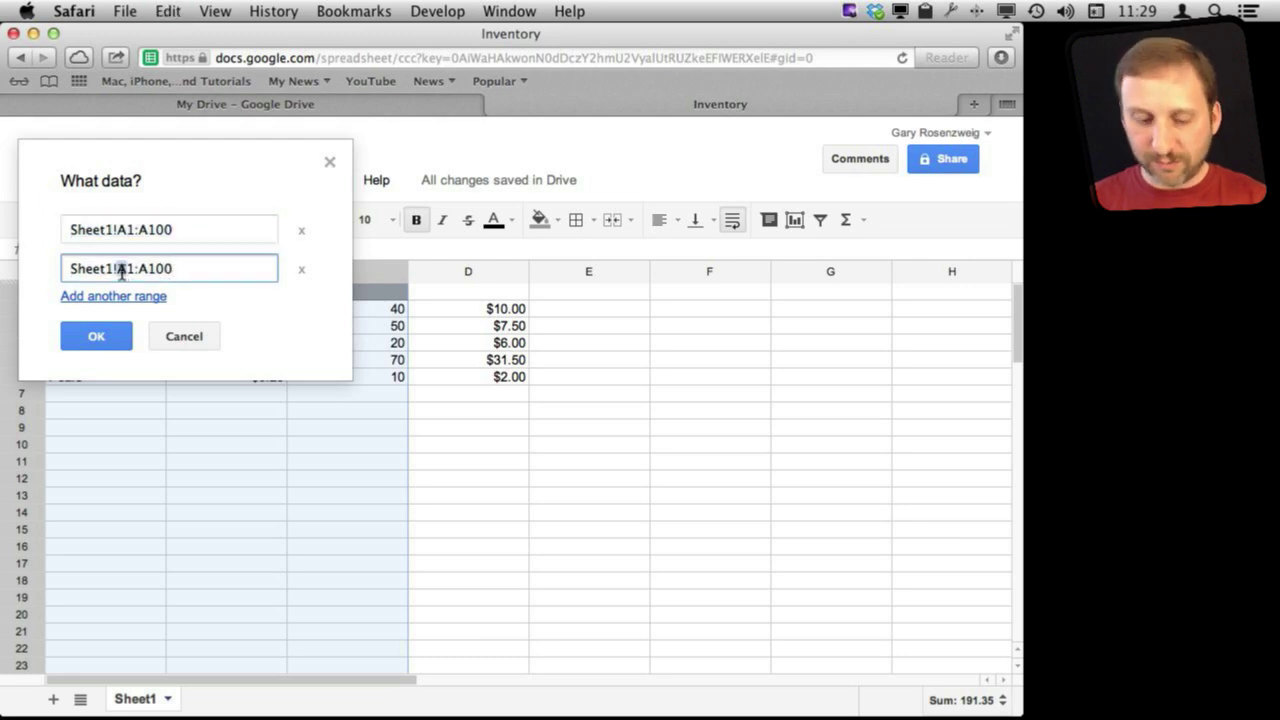
text(C1:C)
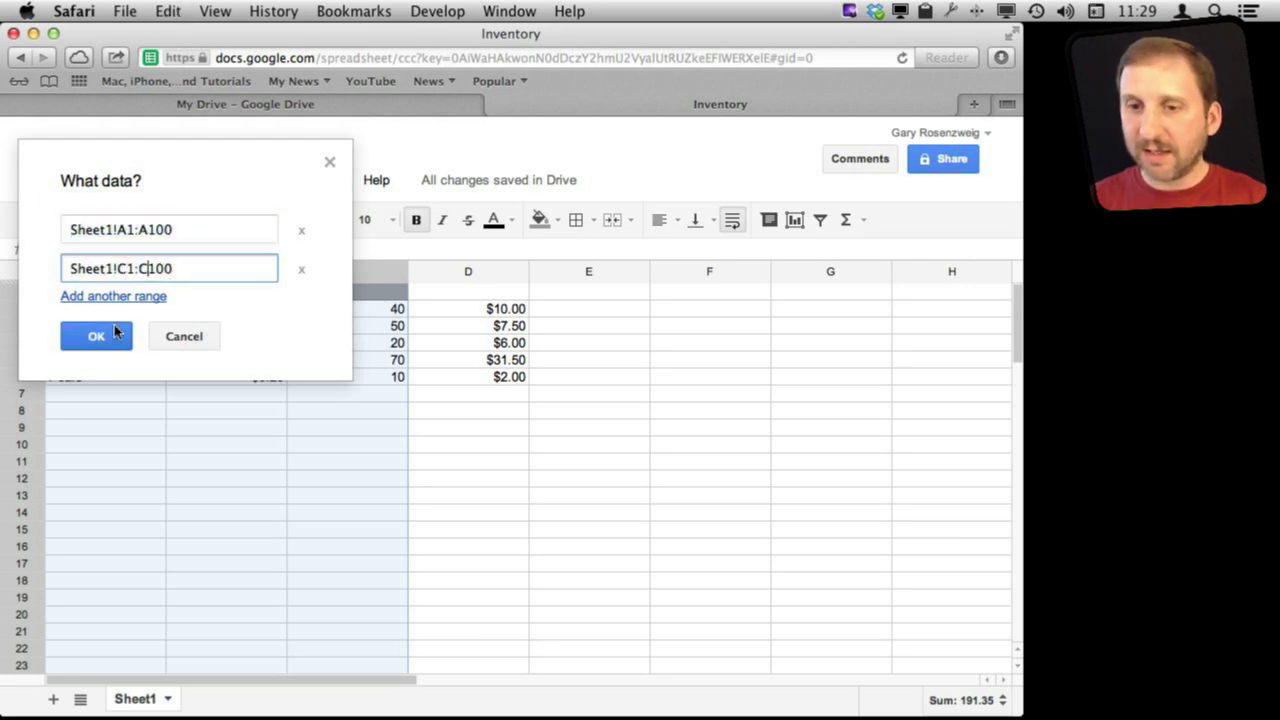
click(108, 336)
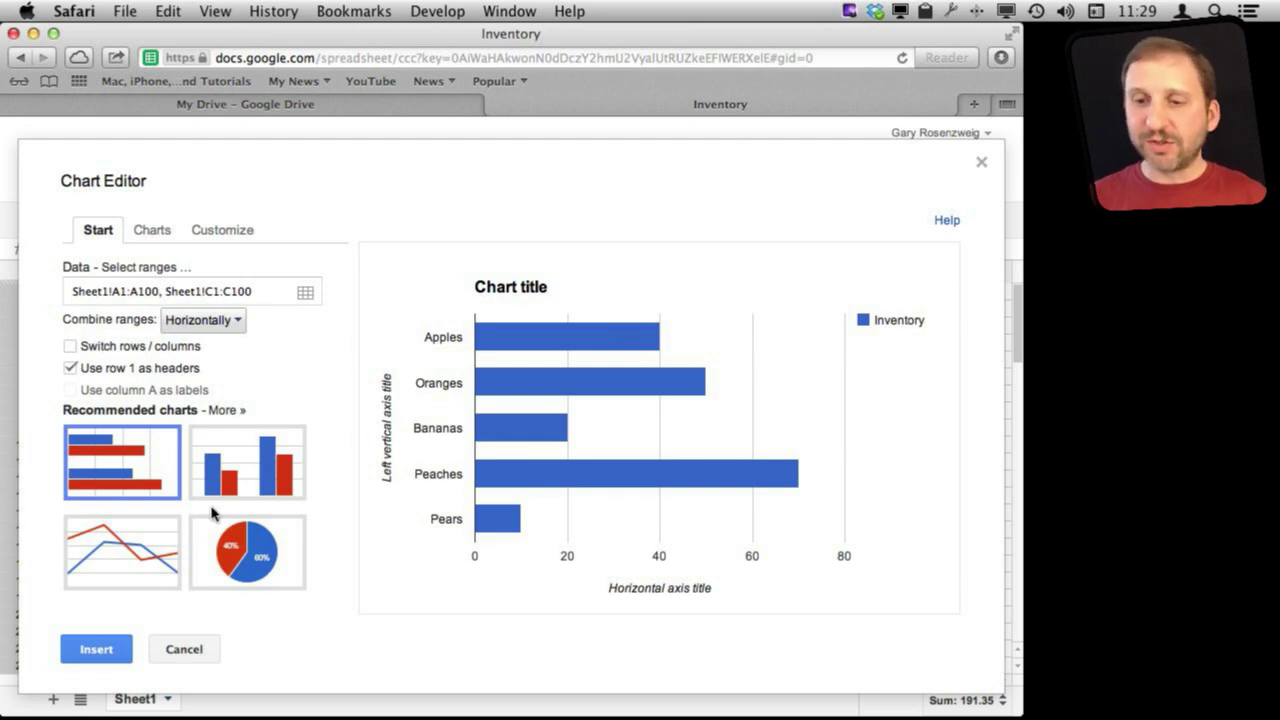
- Choose the pie chart type and insert it into the sheet
click(238, 556)
mouse_move(630, 462)
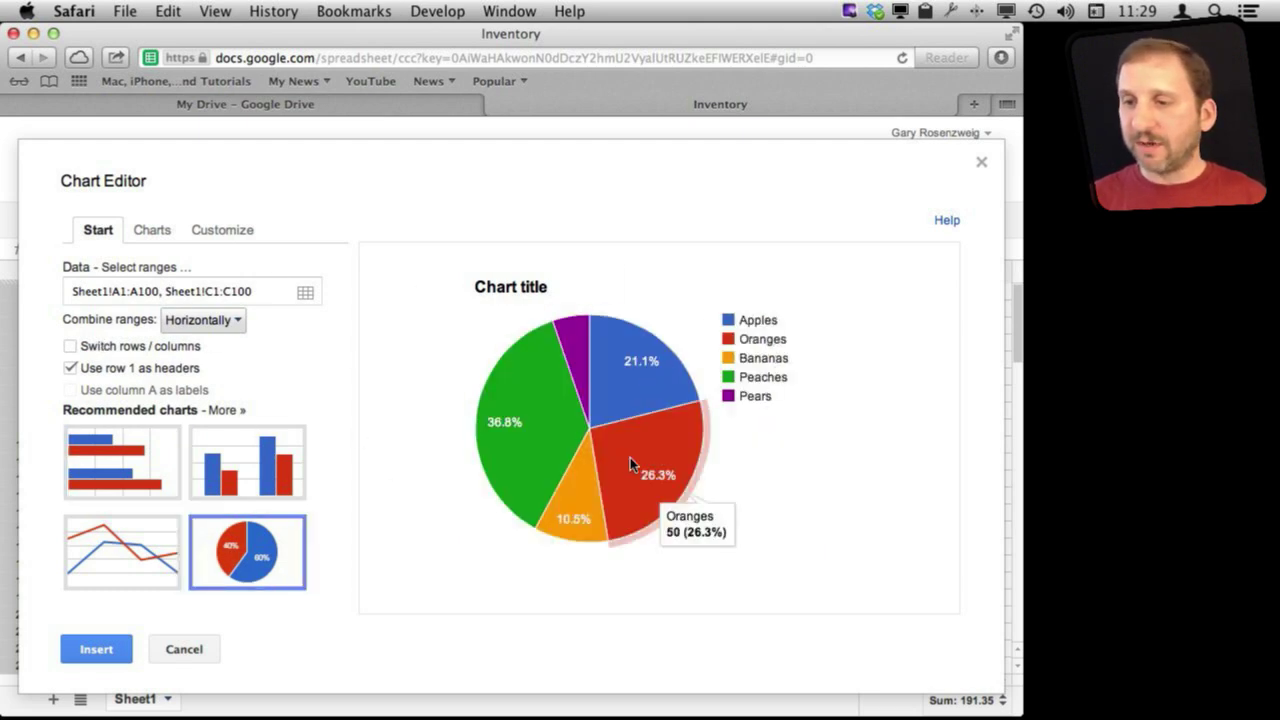
mouse_move(576, 364)
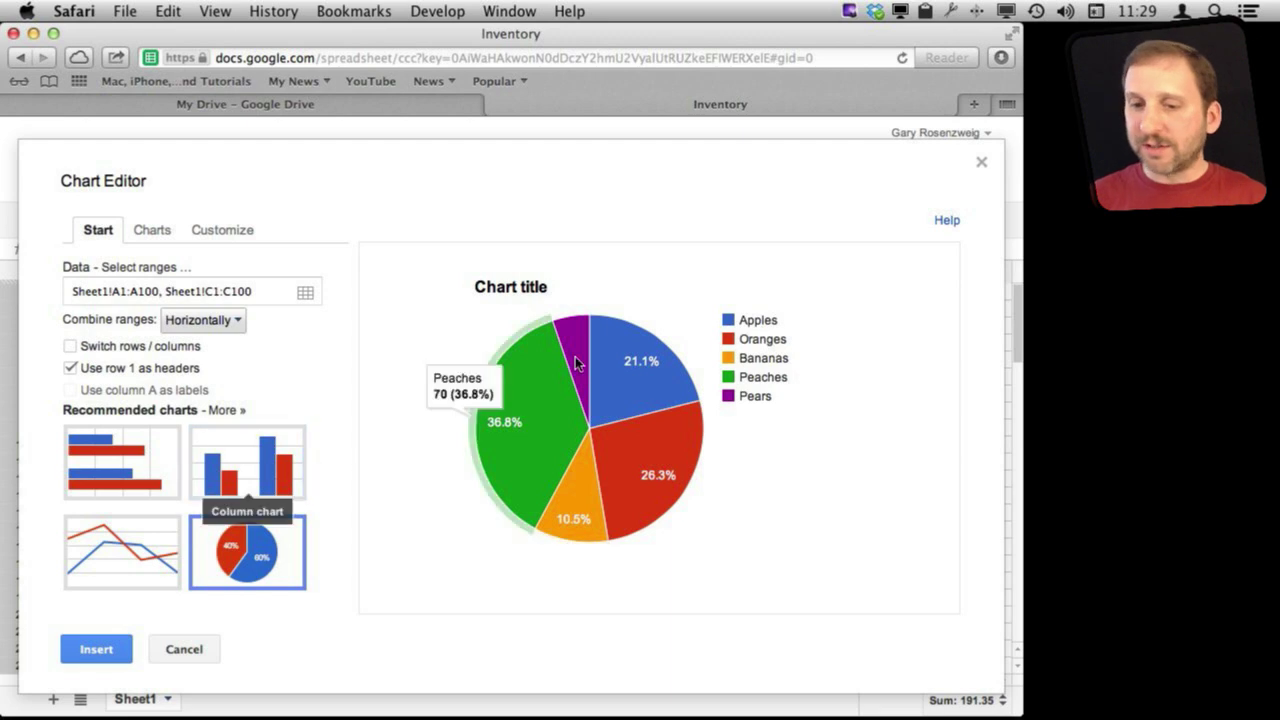
click(100, 652)
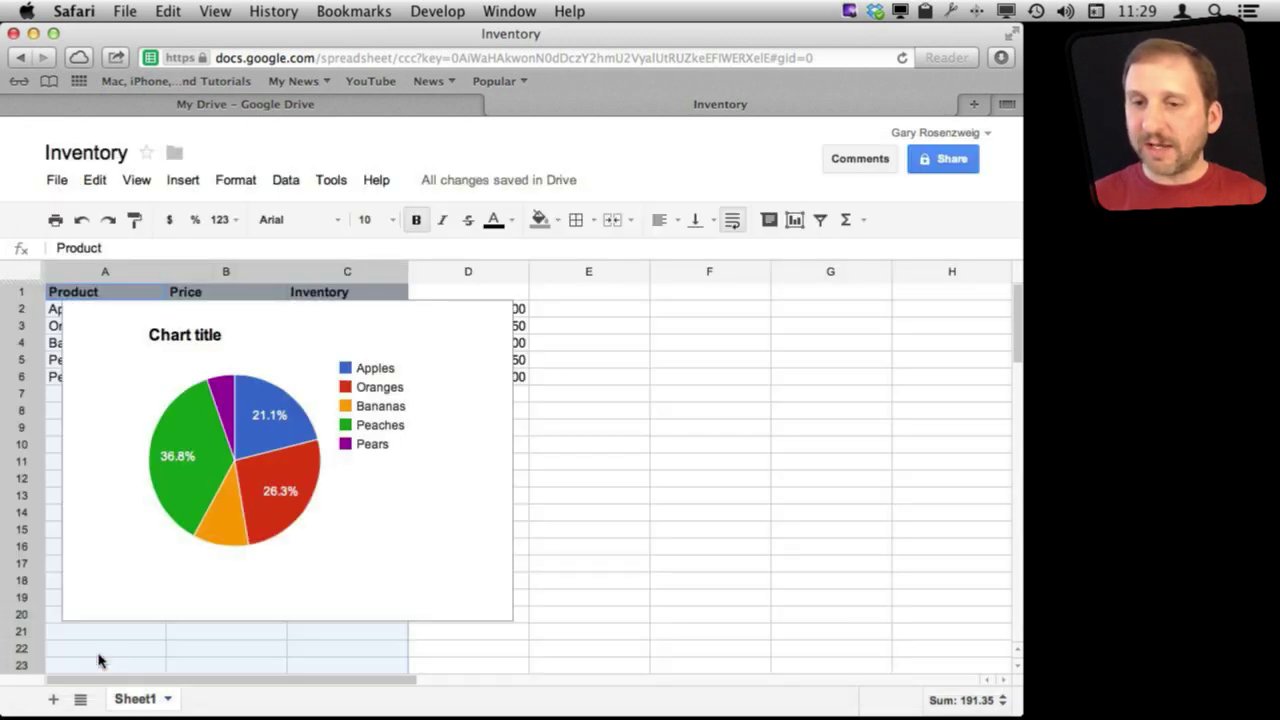
- Reposition the inserted pie chart on the sheet
click(122, 364)
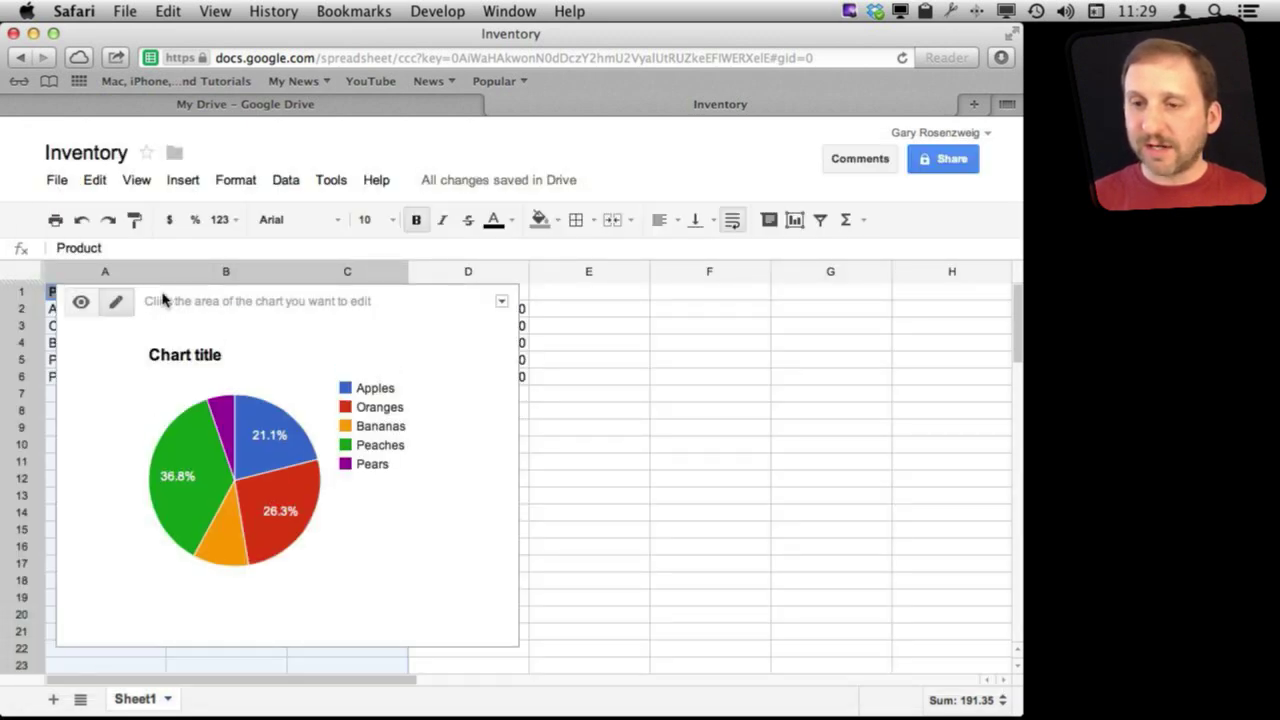
click(588, 378)
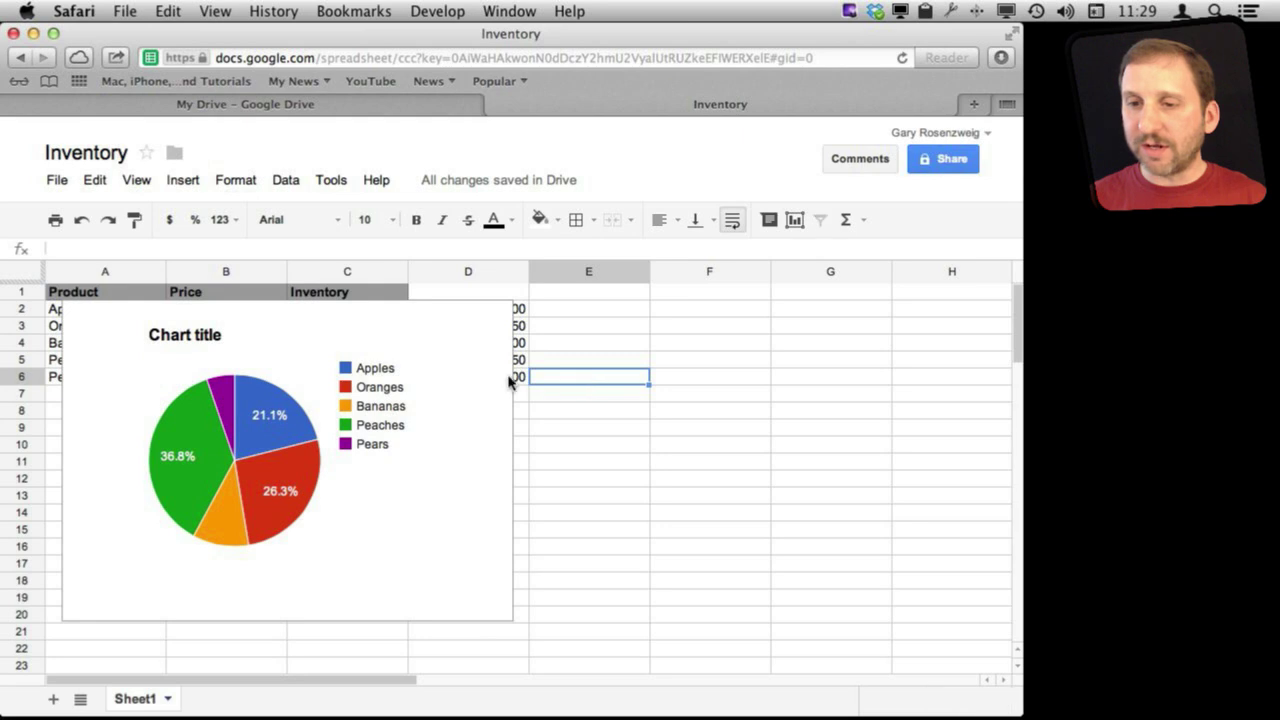
click(408, 326)
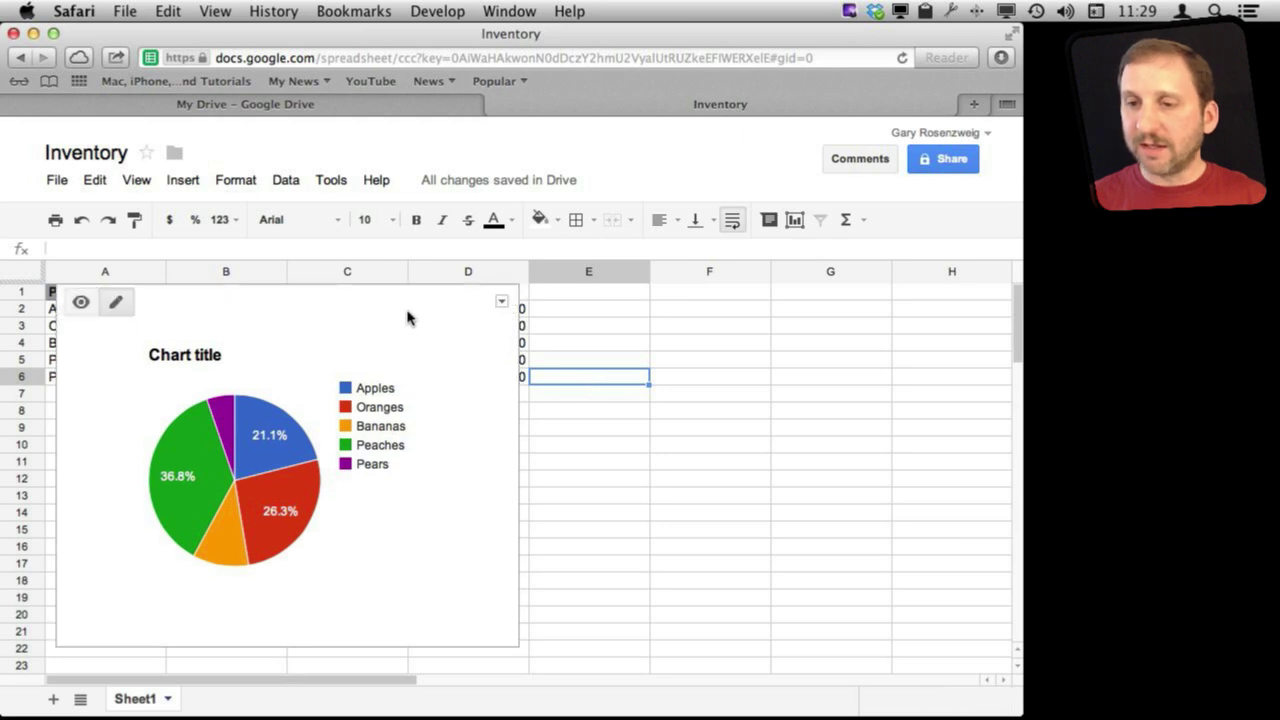
click(584, 331)
drag(211, 411, 213, 415)
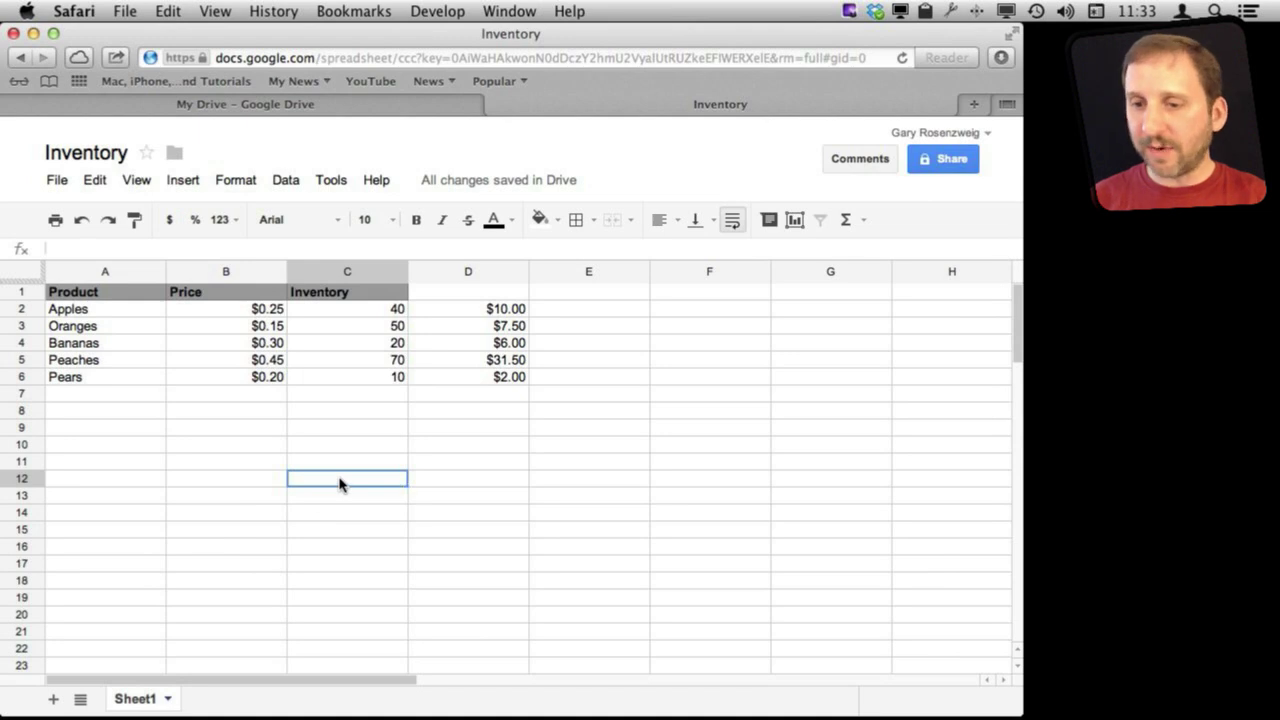
- Enter =SUM(C2:C6) in C12 for a total of 190, then open the full function list
double_click(339, 484)
text(=SUM()
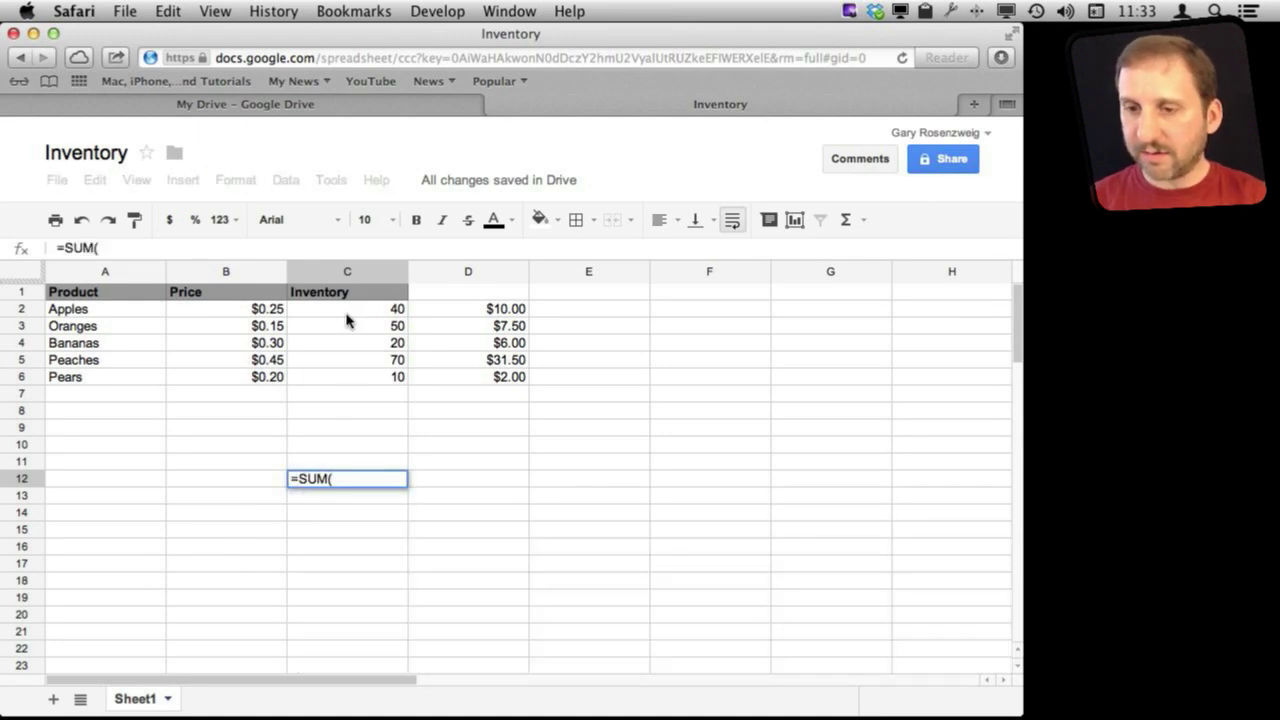
drag(347, 316, 344, 387)
text())
key(Return)
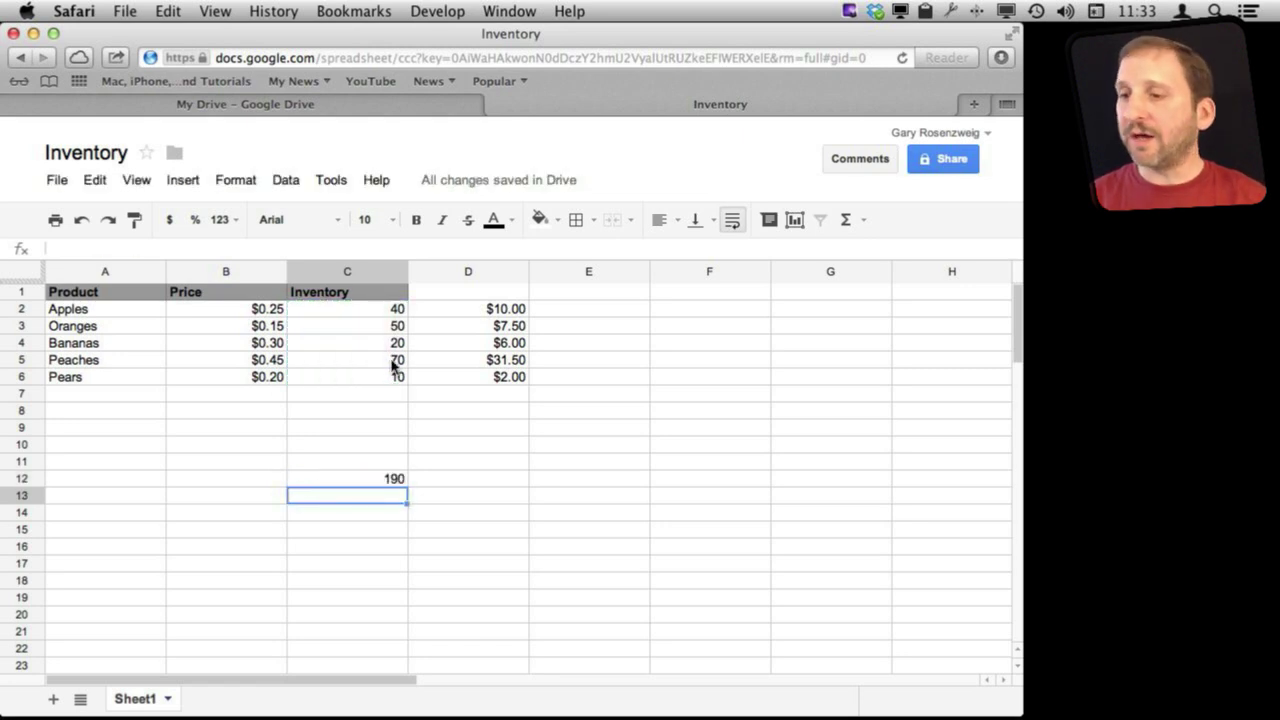
click(862, 226)
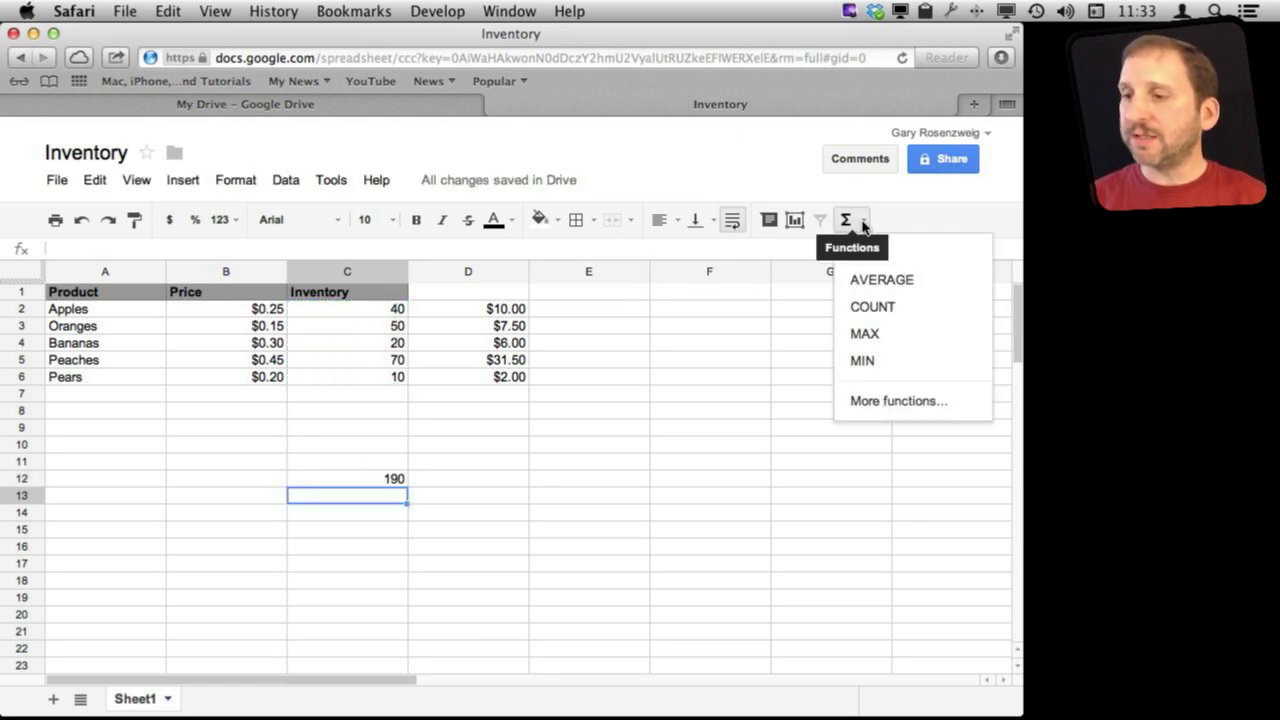
click(875, 401)
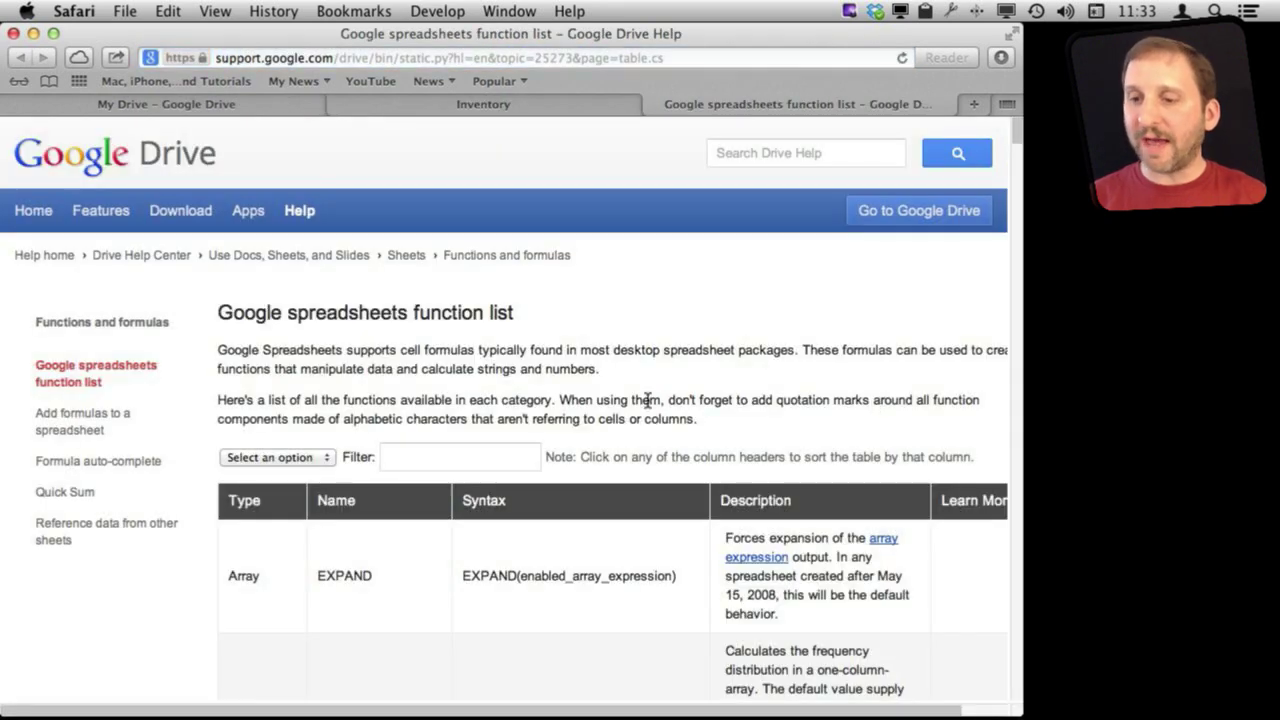
- Scroll through the Google spreadsheets function list table
scroll(548, 420, down, 5)
scroll(549, 434, up, 1)
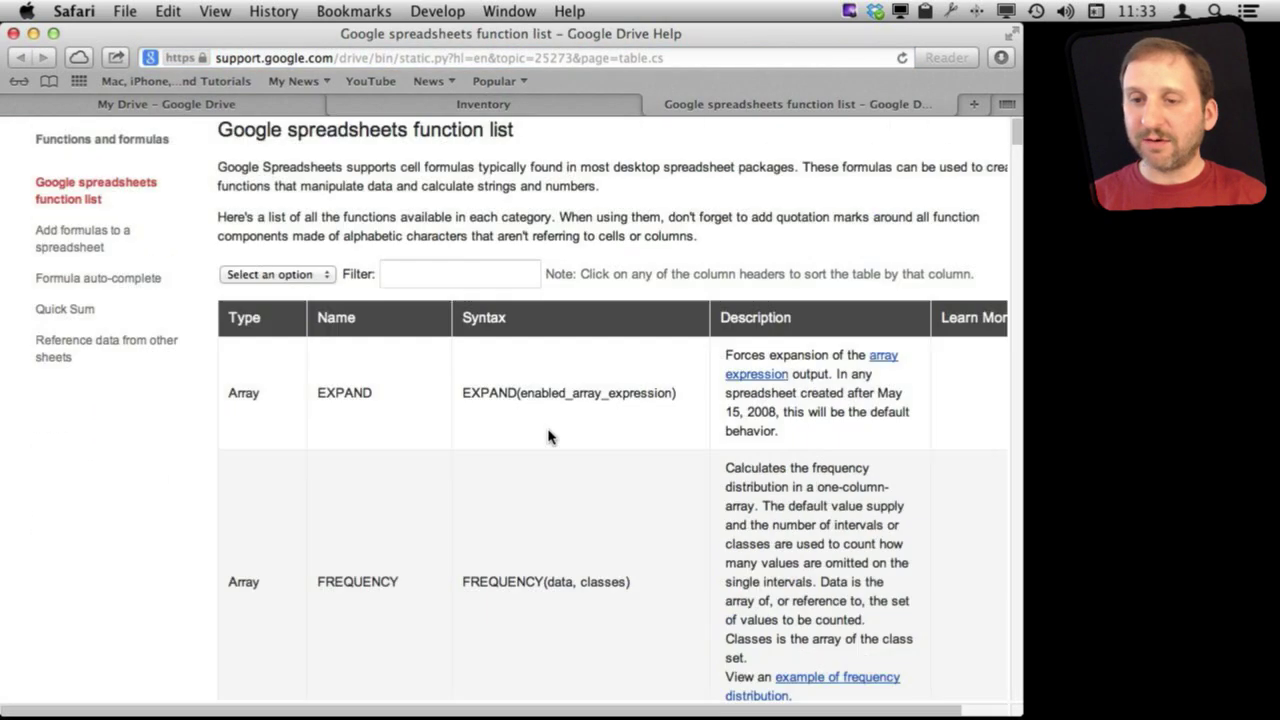
scroll(548, 436, down, 20)
scroll(548, 436, down, 20)
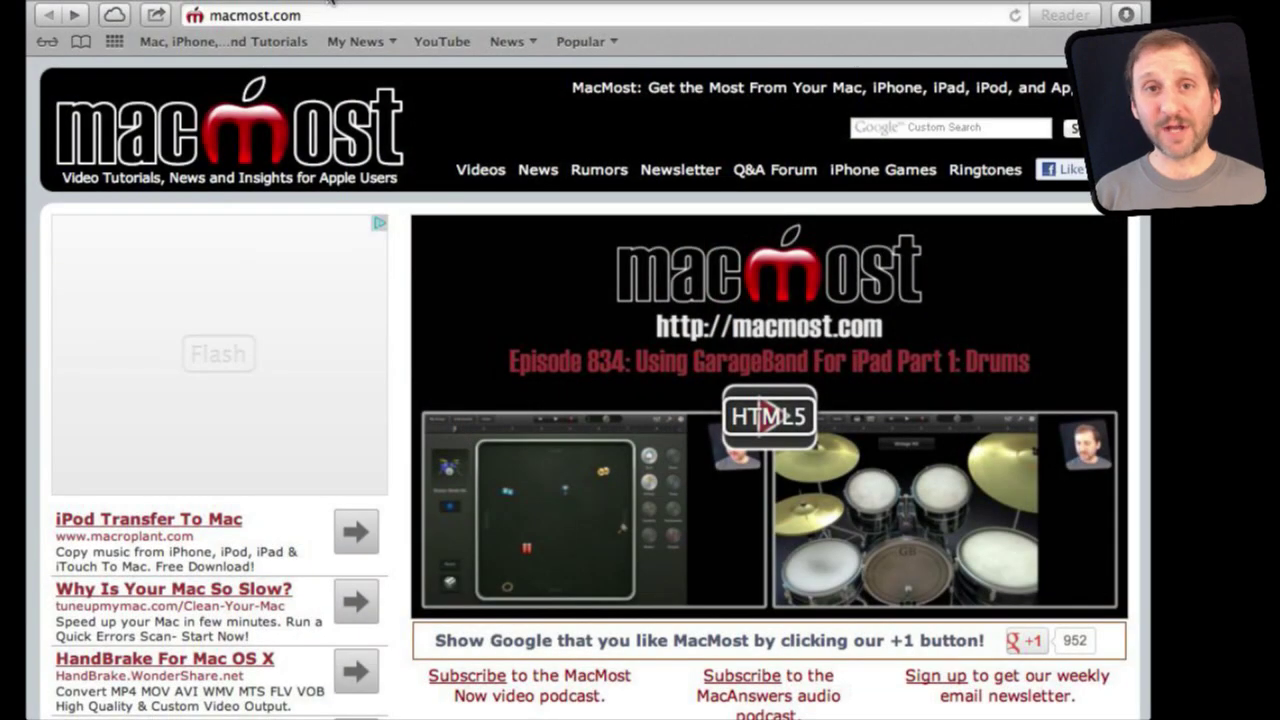
- Open the 'MacMost Now 833: 18 Google Search Tricks' article and scroll down it
scroll(551, 402, down, 10)
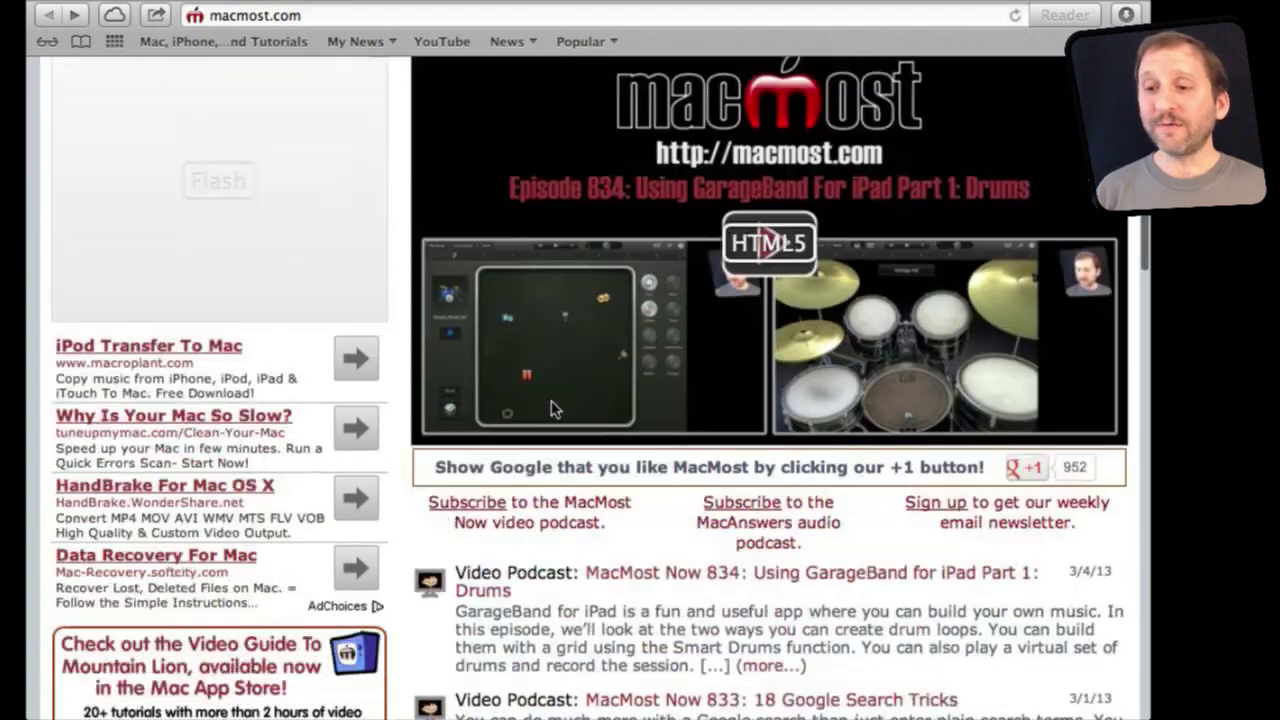
click(648, 268)
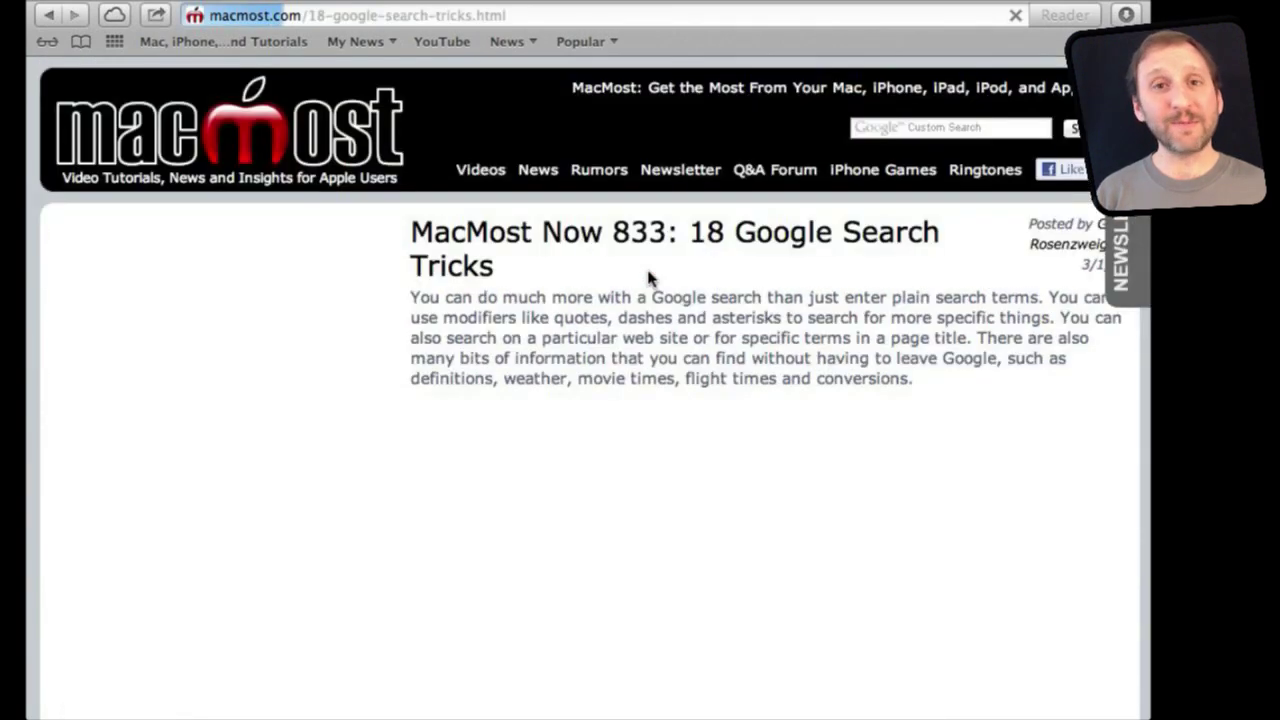
scroll(640, 390, down, 6)
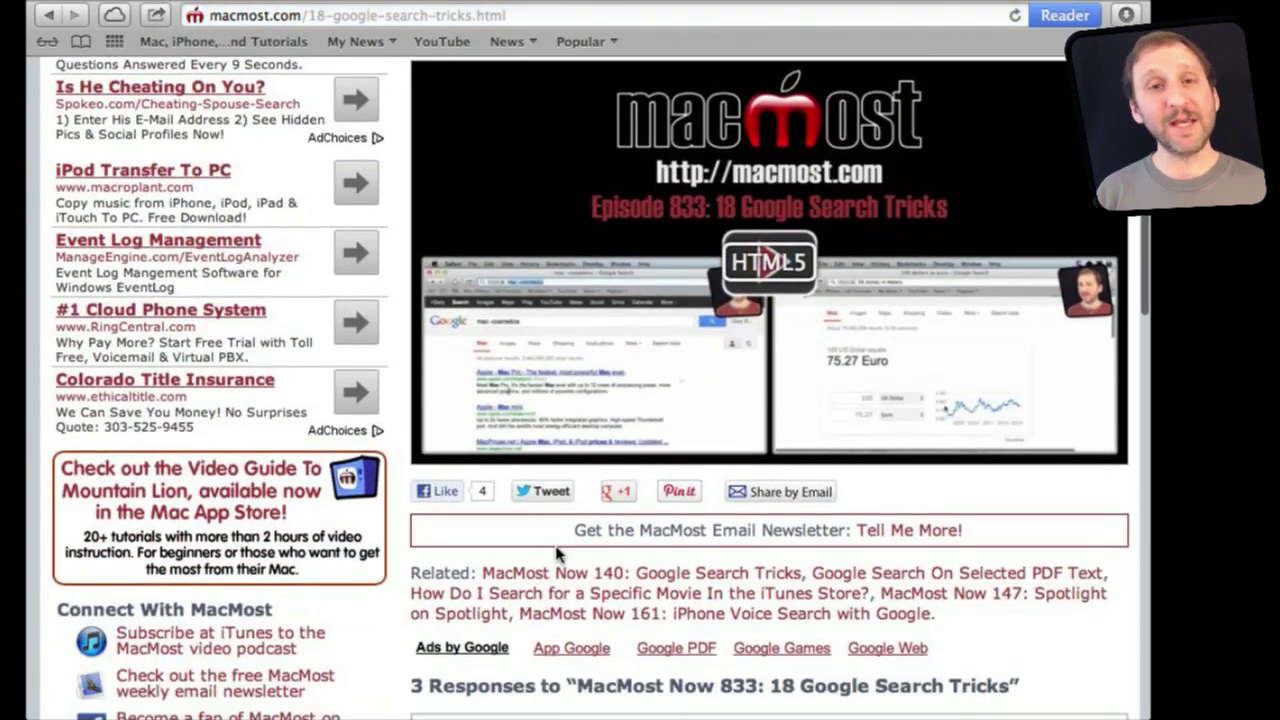